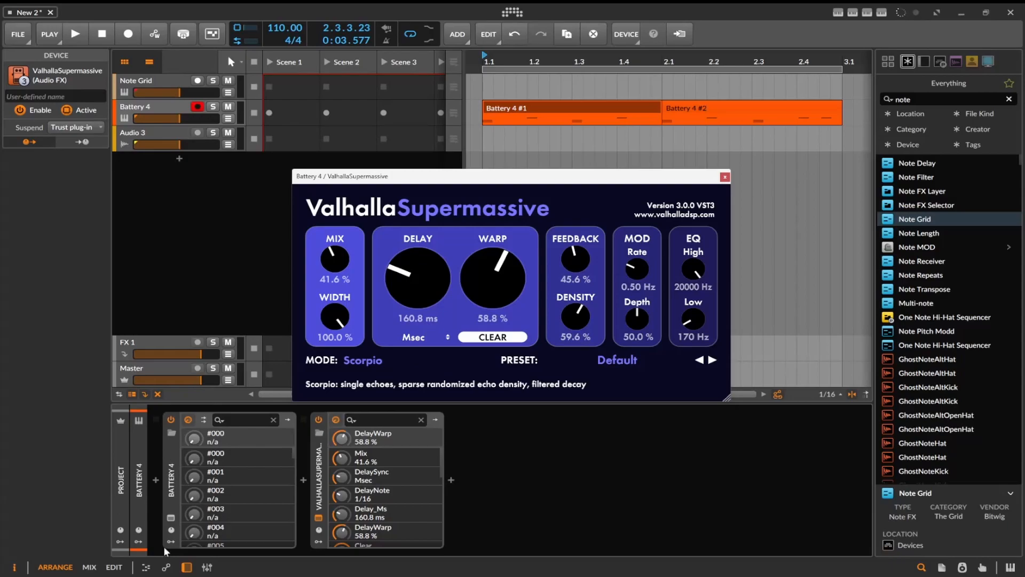
Show the ValhallaSupermassive device's modulator slots and browse the list of available modulators without adding one.
{"action": "left_click", "coordinate": [322, 543]}
{"action": "left_click", "coordinate": [338, 435]}
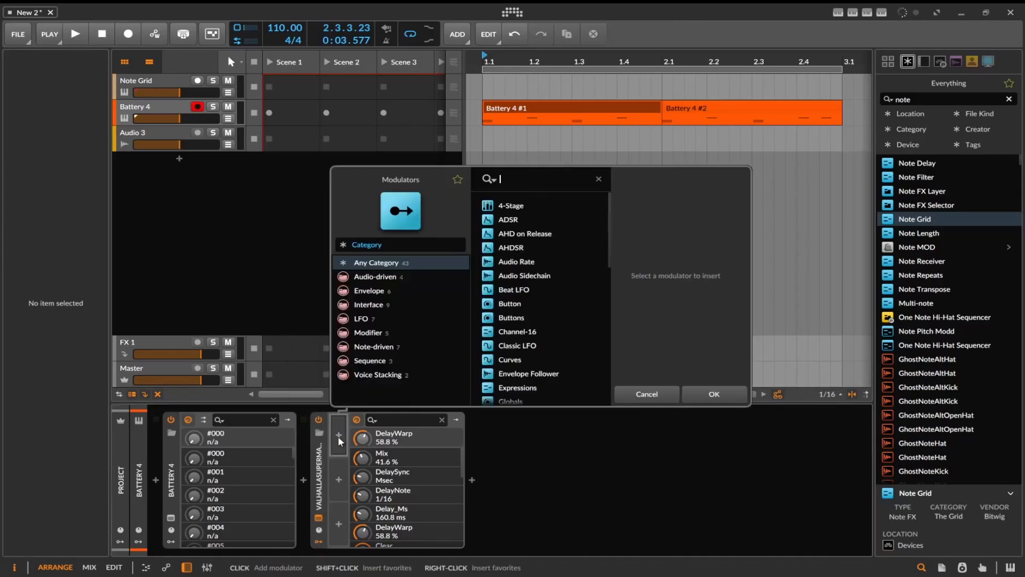
{"action": "scroll", "coordinate": [569, 326], "scroll_direction": "down", "scroll_amount": 9}
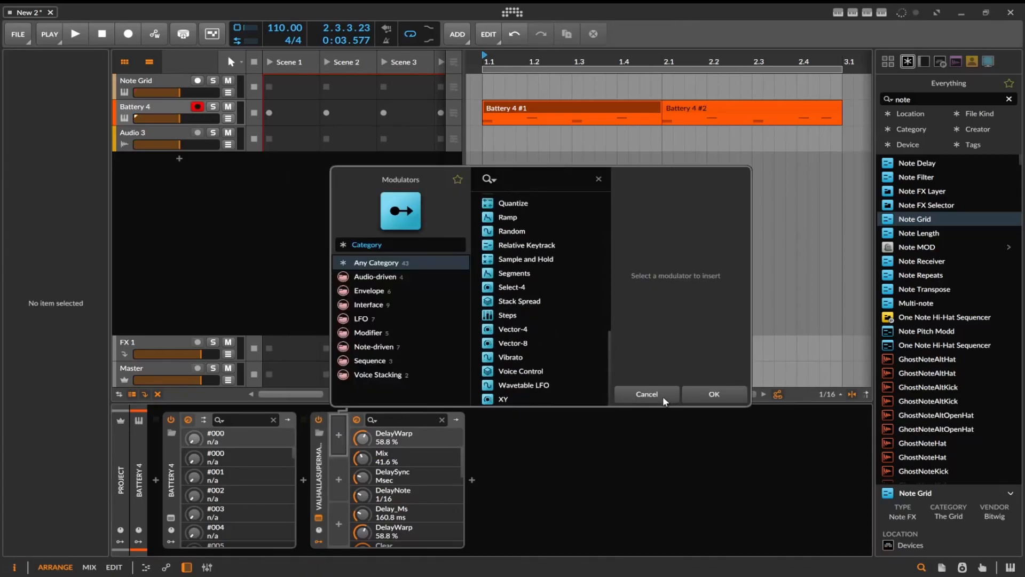
{"action": "left_click", "coordinate": [646, 394]}
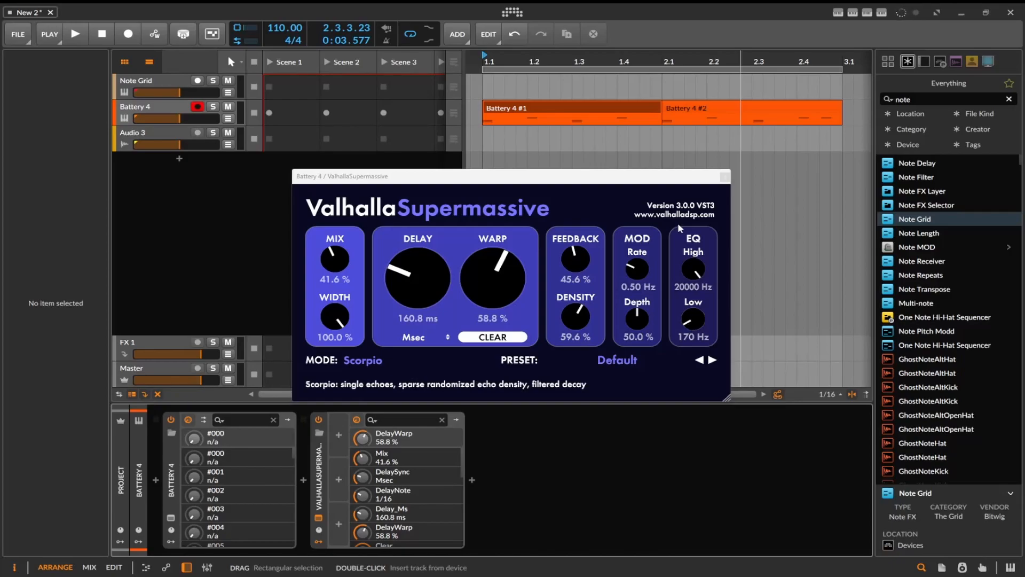
Close the ValhallaSupermassive plug-in window and audition the Battery 4 track from the start of the arrangement.
{"action": "left_click_drag", "start_coordinate": [434, 177], "coordinate": [699, 304]}
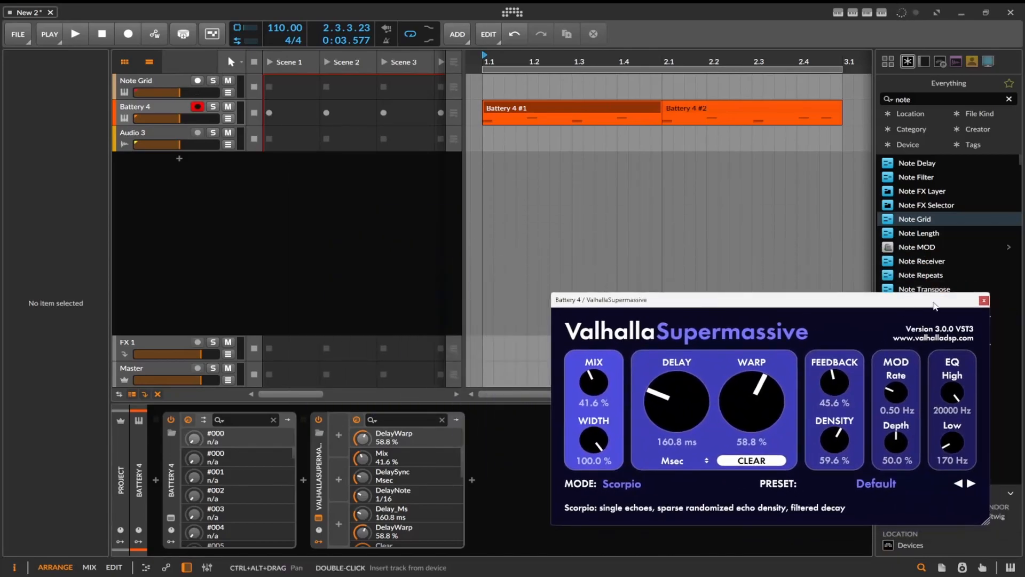
{"action": "left_click", "coordinate": [984, 300]}
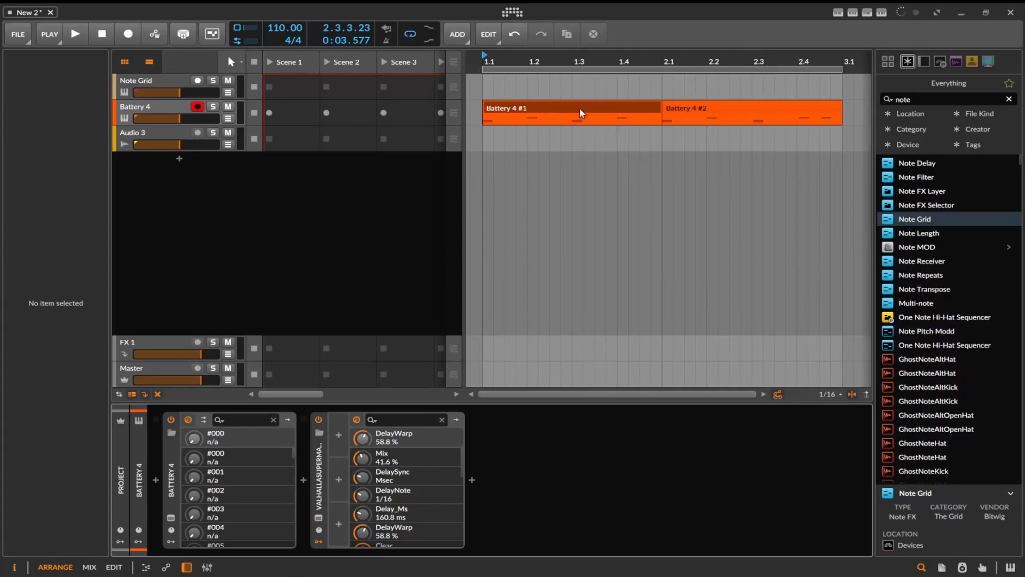
{"action": "left_click", "coordinate": [161, 78]}
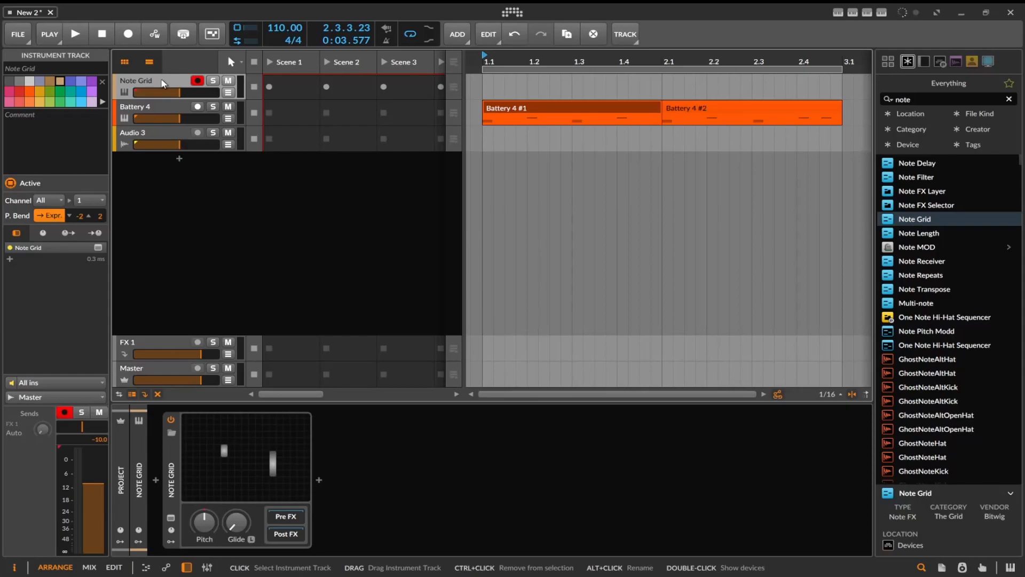
{"action": "left_click", "coordinate": [167, 106]}
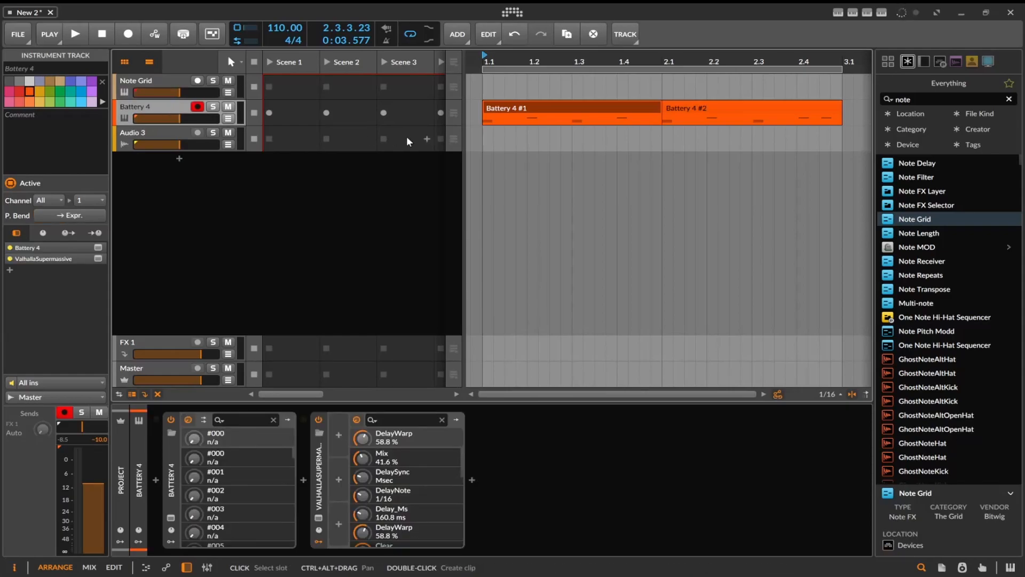
{"action": "left_click", "coordinate": [85, 37]}
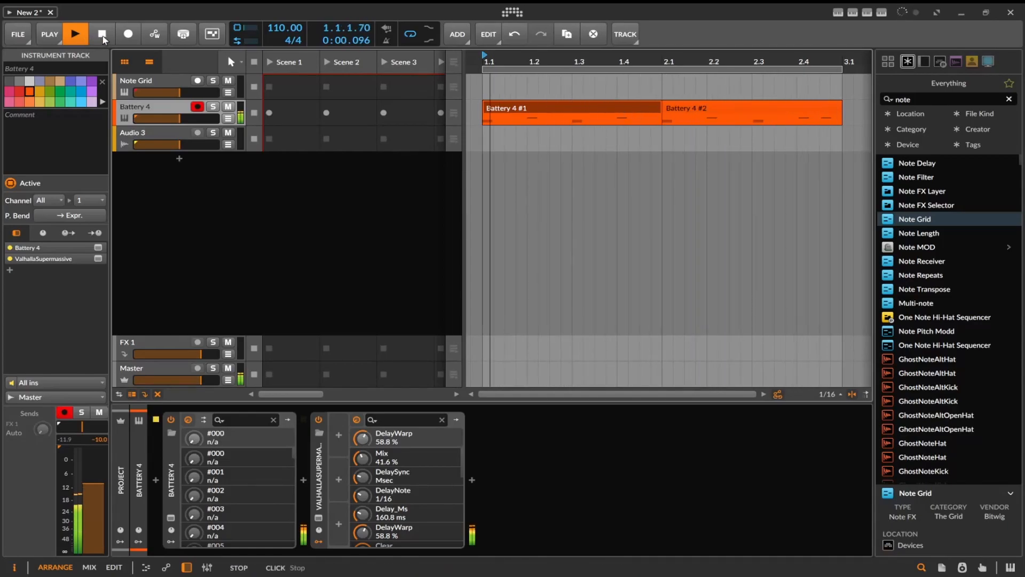
{"action": "left_click", "coordinate": [103, 35]}
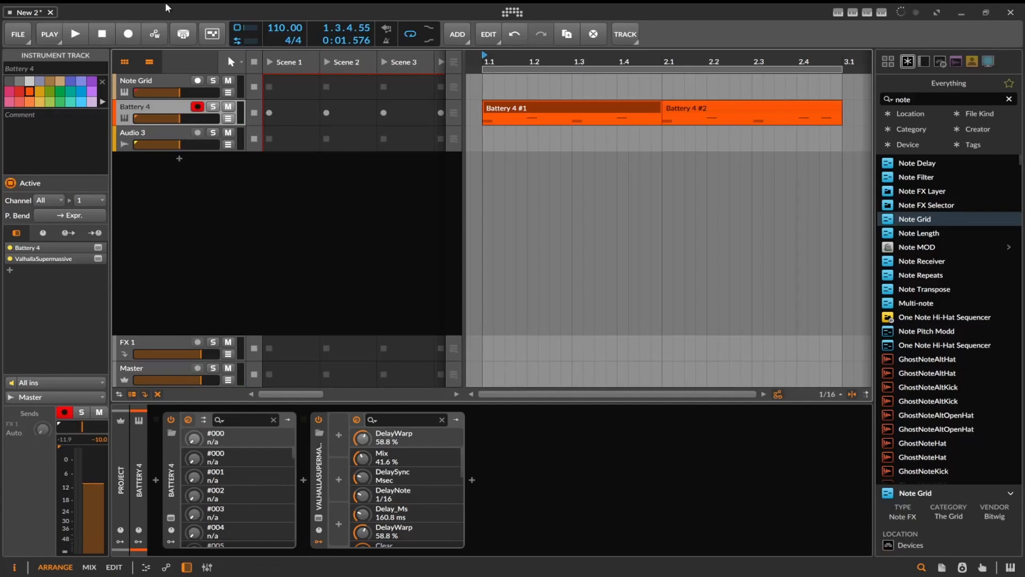
Set the project tempo to 75 BPM and audition the Battery 4 clips at that speed.
{"action": "left_click_drag", "start_coordinate": [270, 29], "coordinate": [269, 48]}
{"action": "left_click", "coordinate": [78, 35]}
{"action": "left_click", "coordinate": [99, 36]}
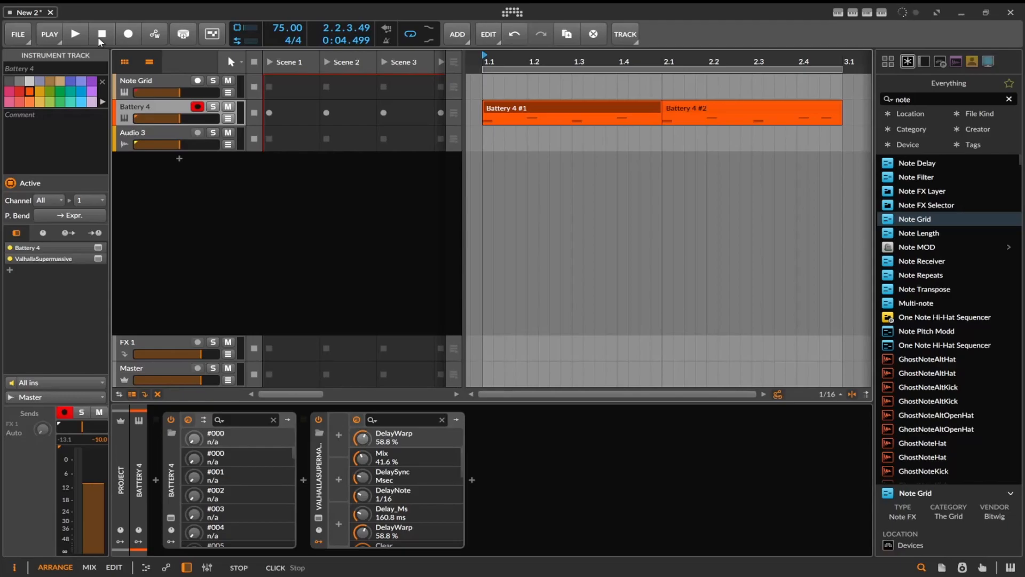
Inspect the Note In module inside the Note Grid device on the Note Grid track, and close the patch editor.
{"action": "left_click", "coordinate": [163, 75]}
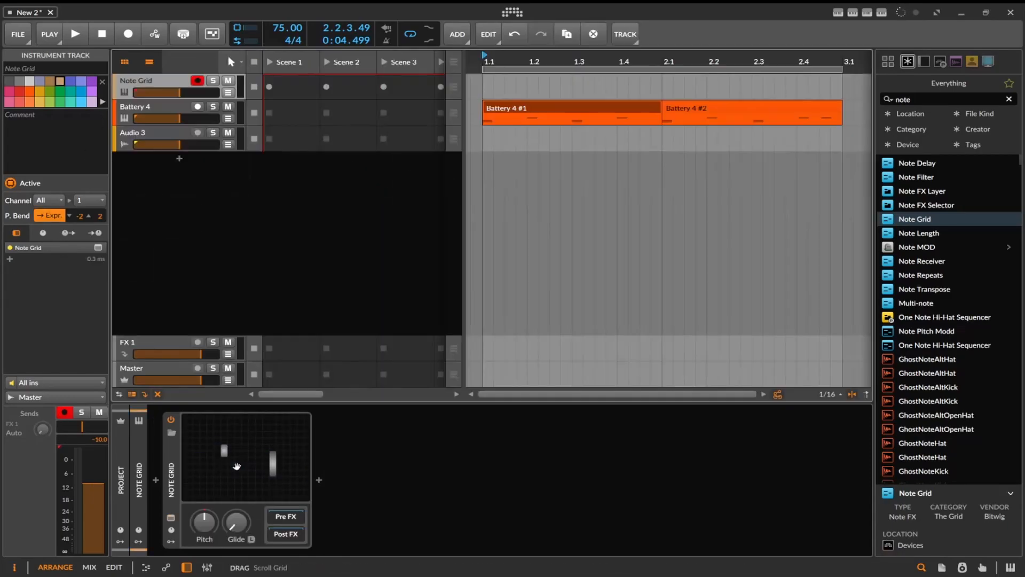
{"action": "double_click", "coordinate": [236, 466]}
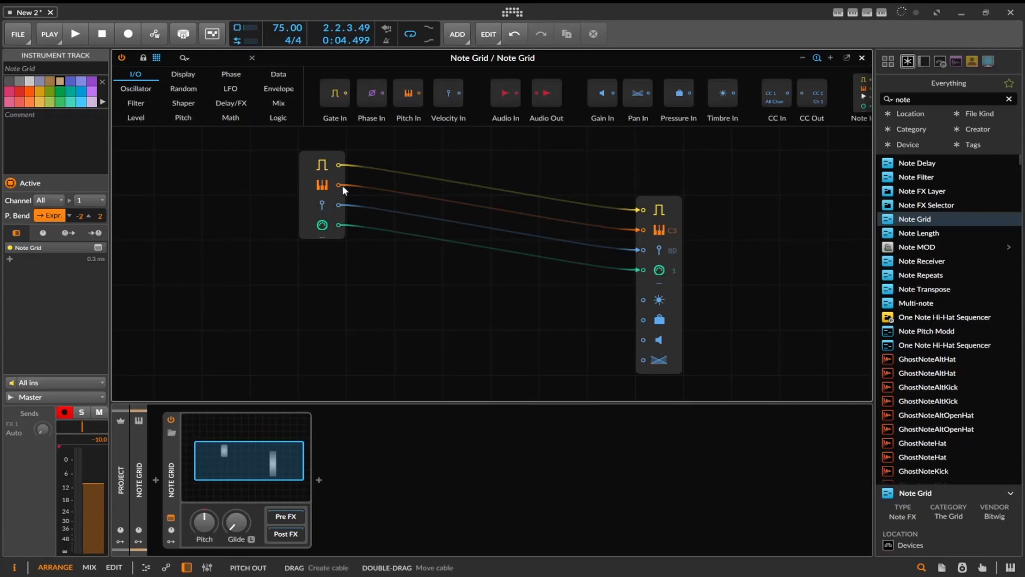
{"action": "left_click", "coordinate": [315, 186]}
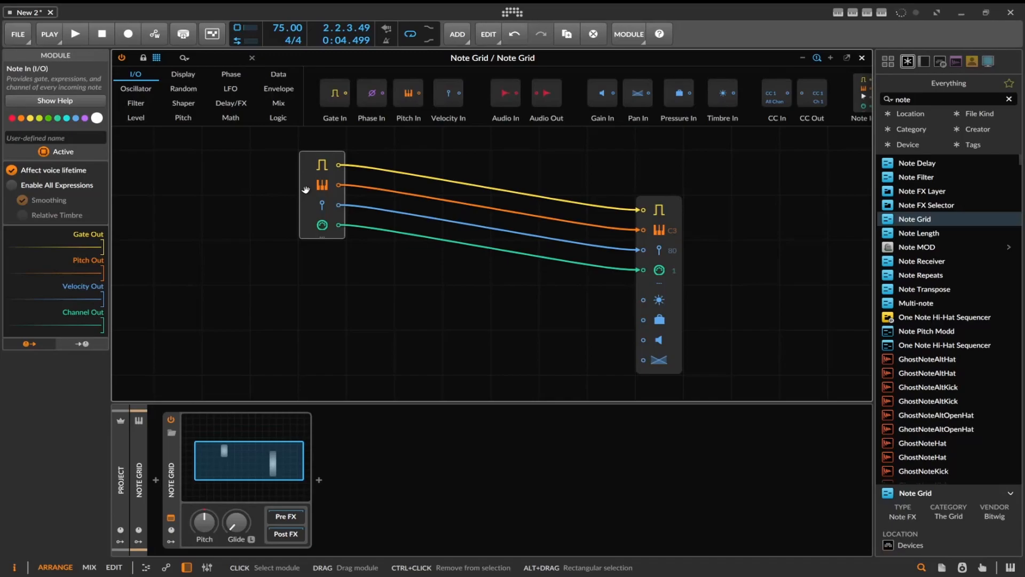
{"action": "left_click", "coordinate": [862, 58]}
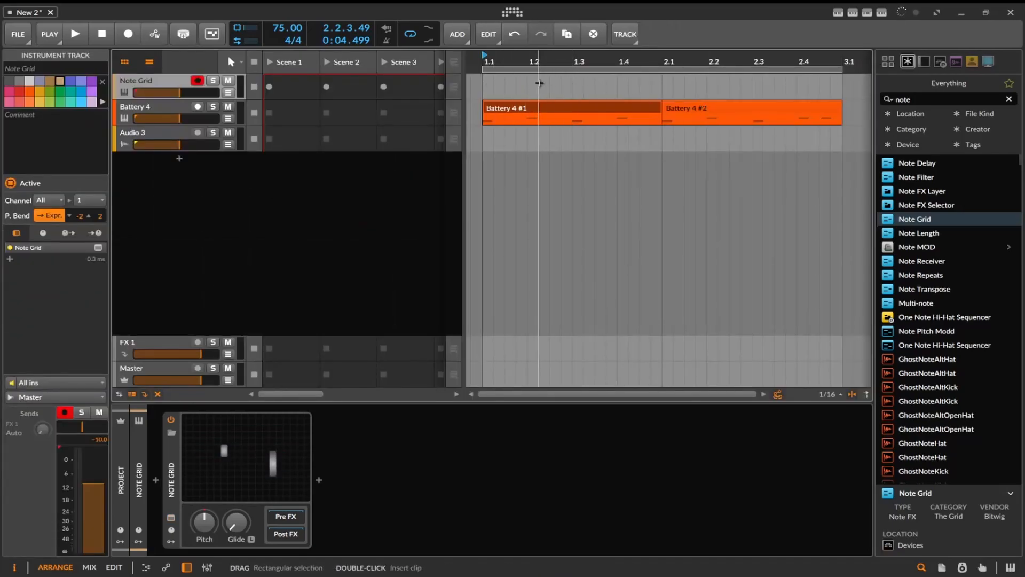
Create a clip at bar 1 on the Note Grid track and draw a two-beat C3 note at its start.
{"action": "double_click", "coordinate": [539, 83]}
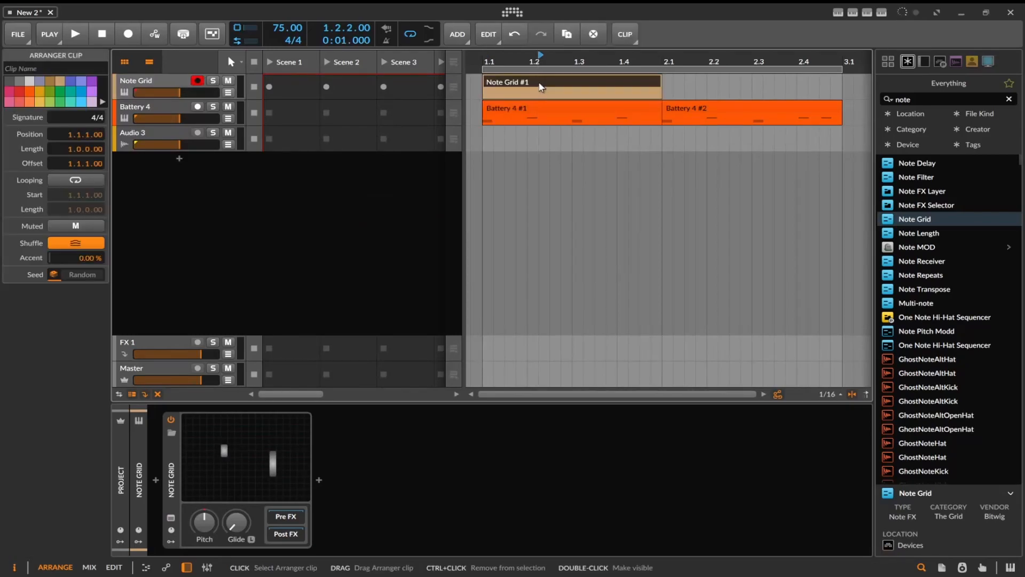
{"action": "double_click", "coordinate": [526, 85]}
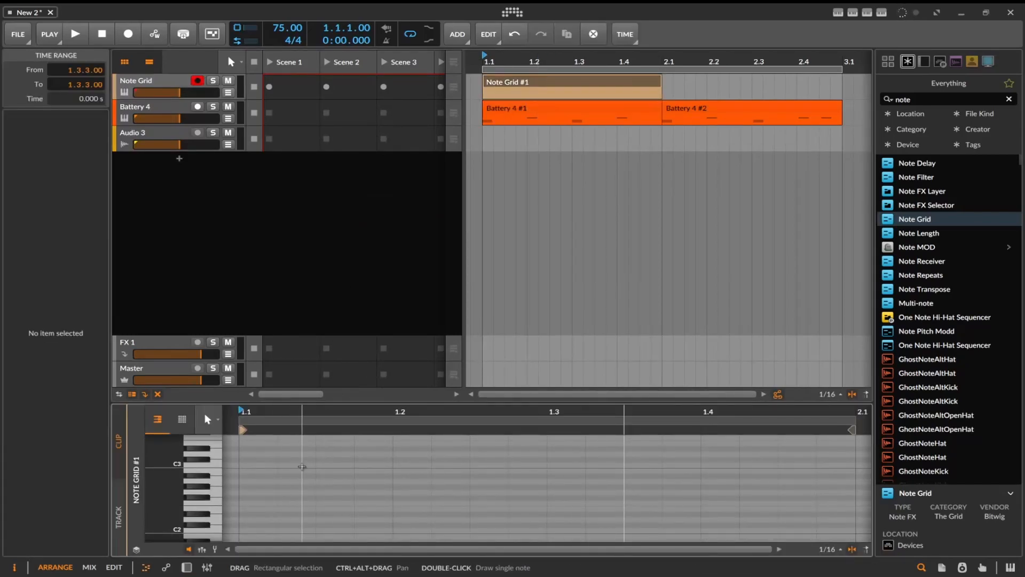
{"action": "left_click_drag", "start_coordinate": [394, 511], "coordinate": [549, 526]}
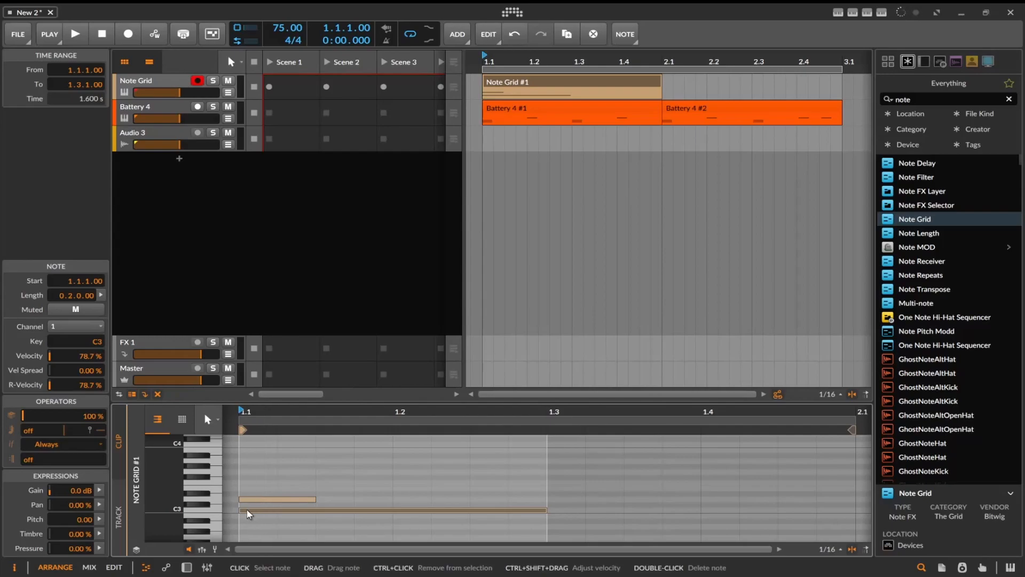
Place the D3 note at 1.1.3 and add an overlapping E3 note from 1.1.4 with a length of 0.0.3.00.
{"action": "left_click", "coordinate": [313, 502]}
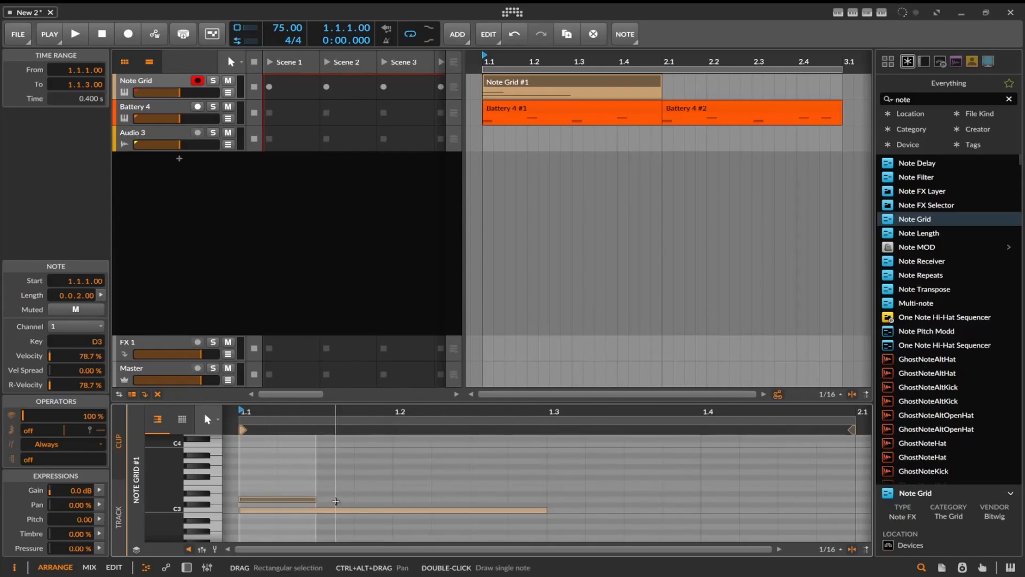
{"action": "left_click_drag", "start_coordinate": [292, 499], "coordinate": [369, 503]}
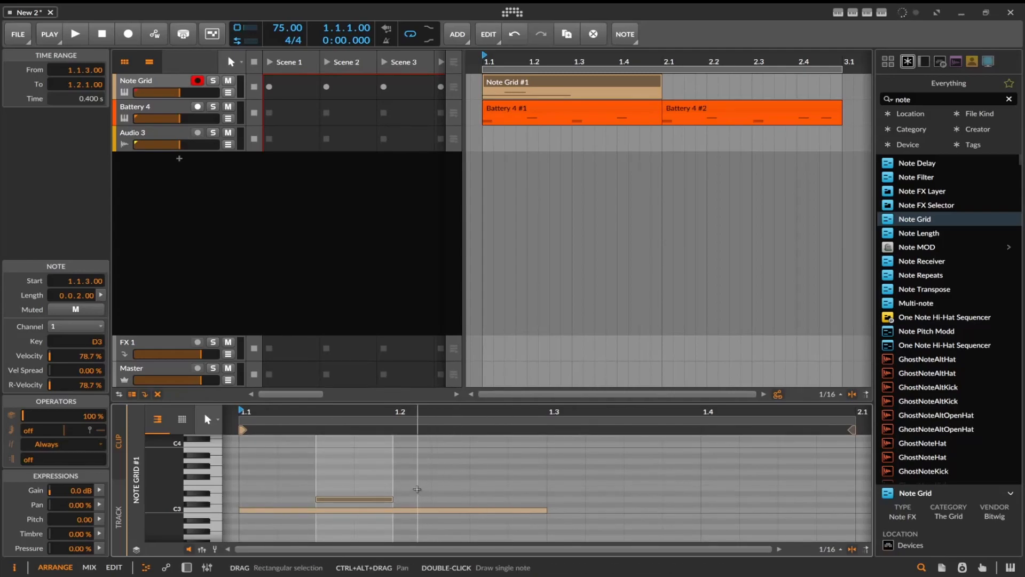
{"action": "left_click", "coordinate": [418, 490]}
{"action": "double_click", "coordinate": [418, 490]}
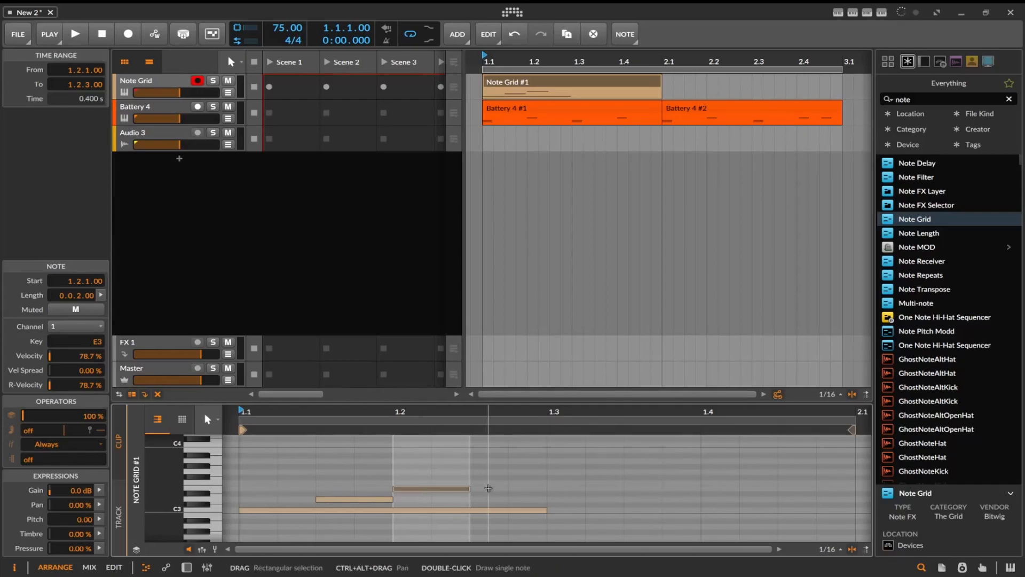
{"action": "left_click_drag", "start_coordinate": [394, 488], "coordinate": [355, 488]}
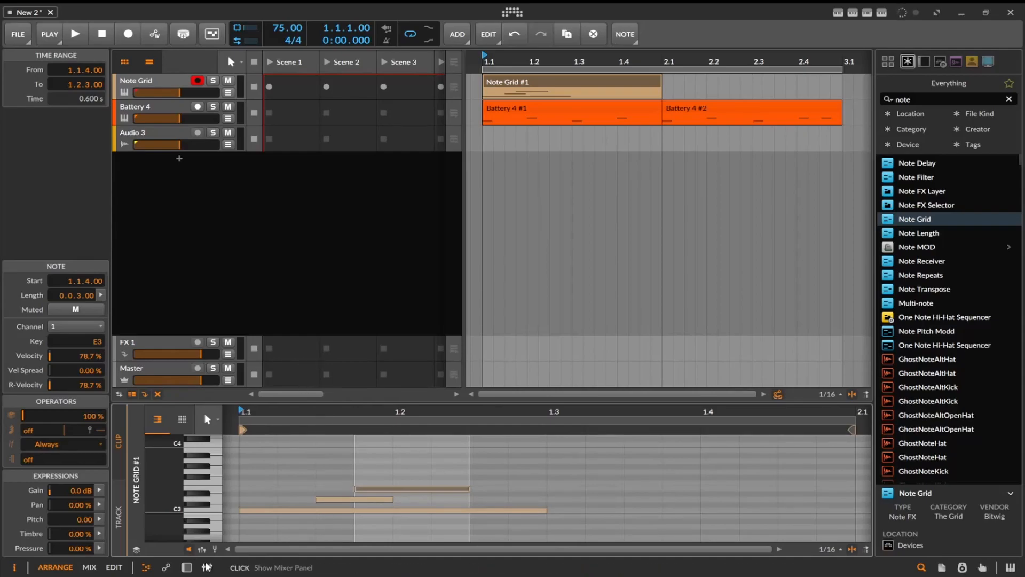
In the Note Grid patch, add an equals (=) comparator between Note In and Note Out, and move Note In farther away from it.
{"action": "left_click", "coordinate": [186, 567]}
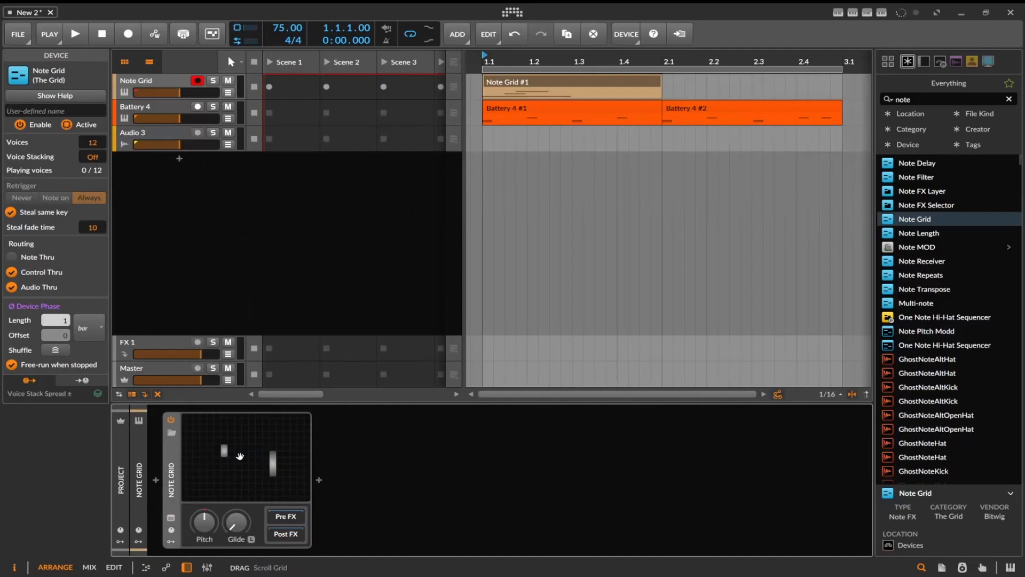
{"action": "left_click", "coordinate": [239, 456]}
{"action": "left_click", "coordinate": [340, 182]}
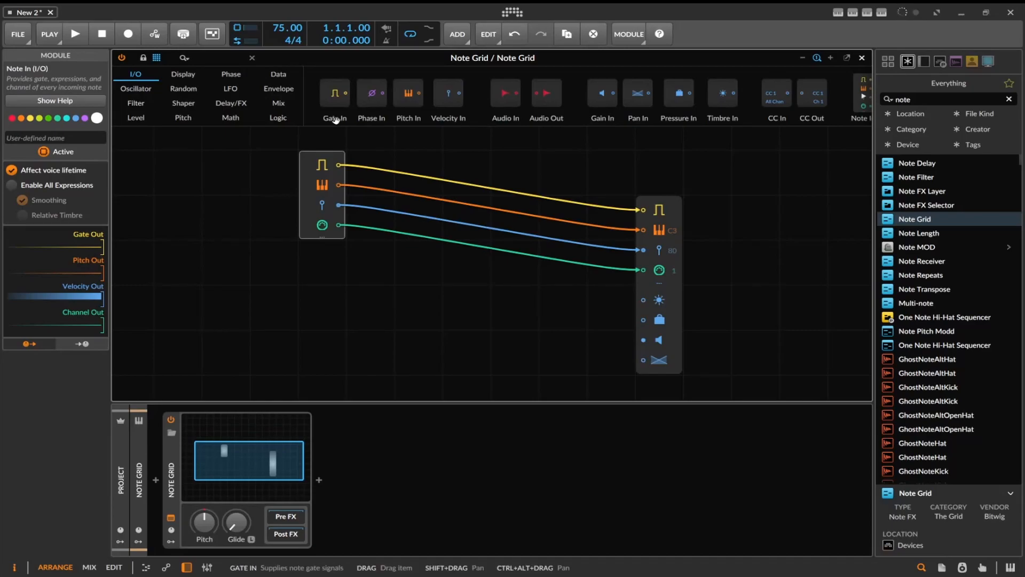
{"action": "left_click", "coordinate": [270, 117]}
{"action": "scroll", "coordinate": [607, 115], "scroll_direction": "down", "scroll_amount": 5}
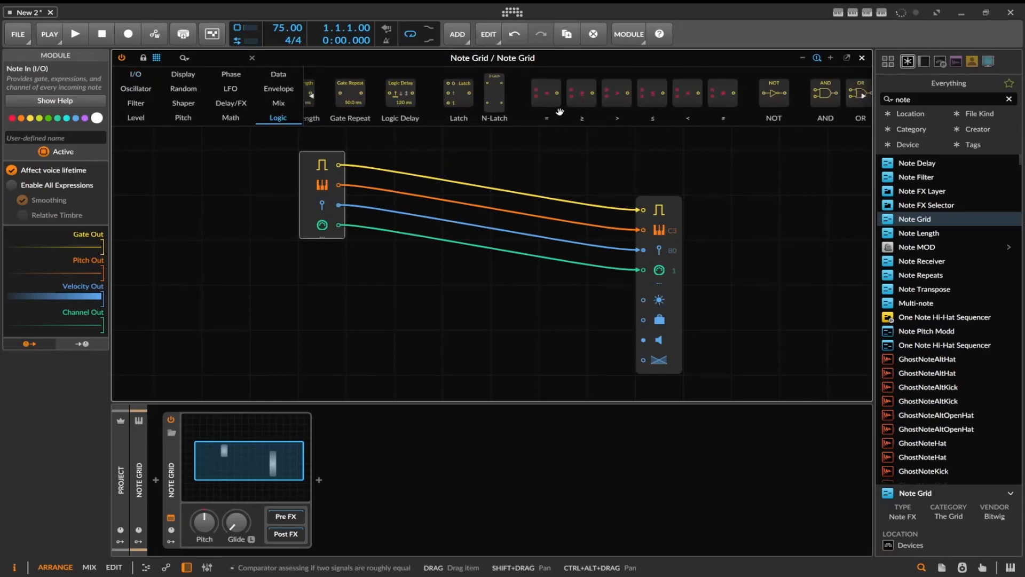
{"action": "left_click_drag", "start_coordinate": [546, 93], "coordinate": [418, 307]}
{"action": "left_click_drag", "start_coordinate": [304, 221], "coordinate": [257, 221]}
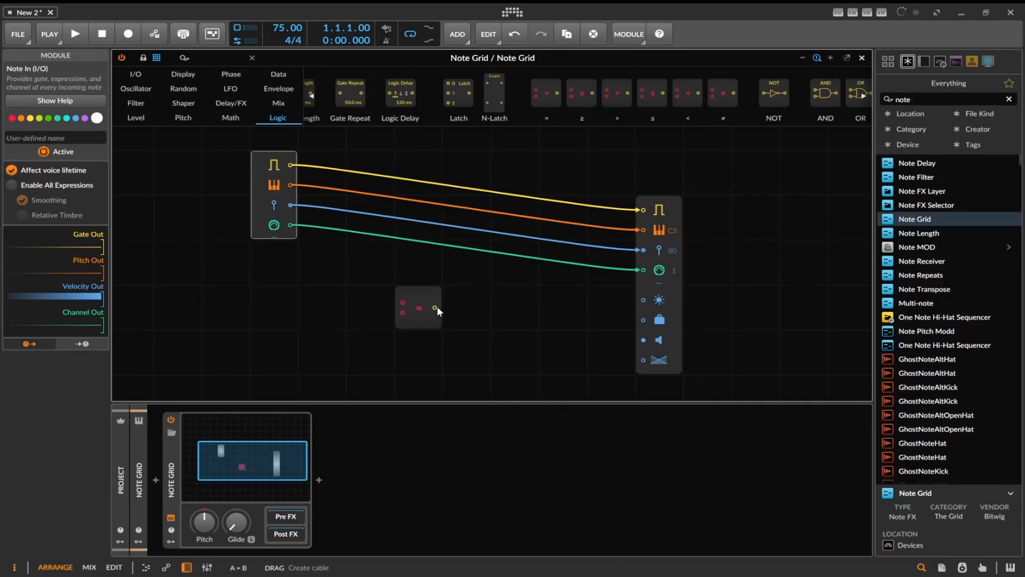
Disconnect the gate and pitch cables from Note Out, and reposition Note Out and the comparator to make room in the patch.
{"action": "double_click", "coordinate": [643, 209]}
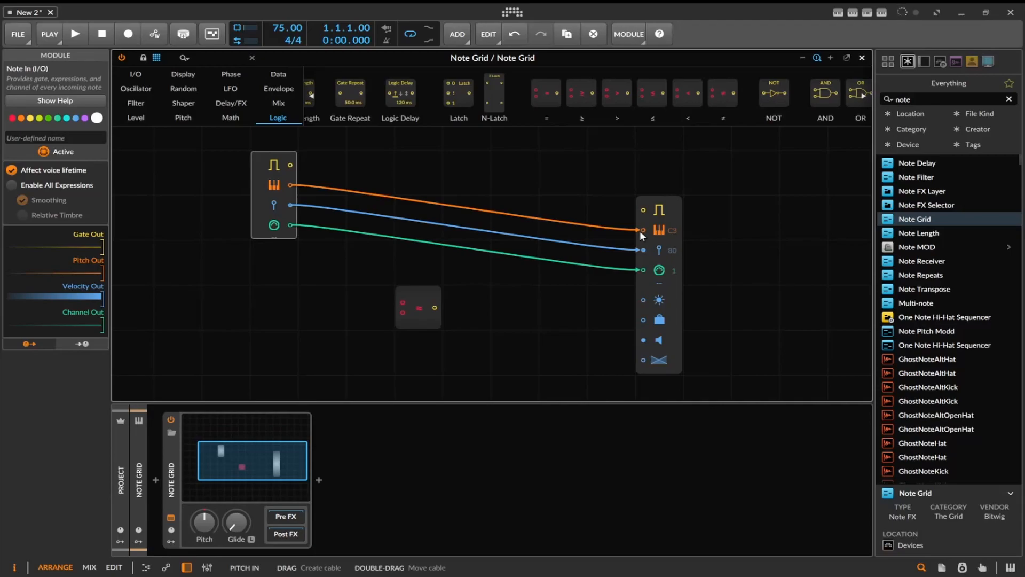
{"action": "double_click", "coordinate": [642, 230]}
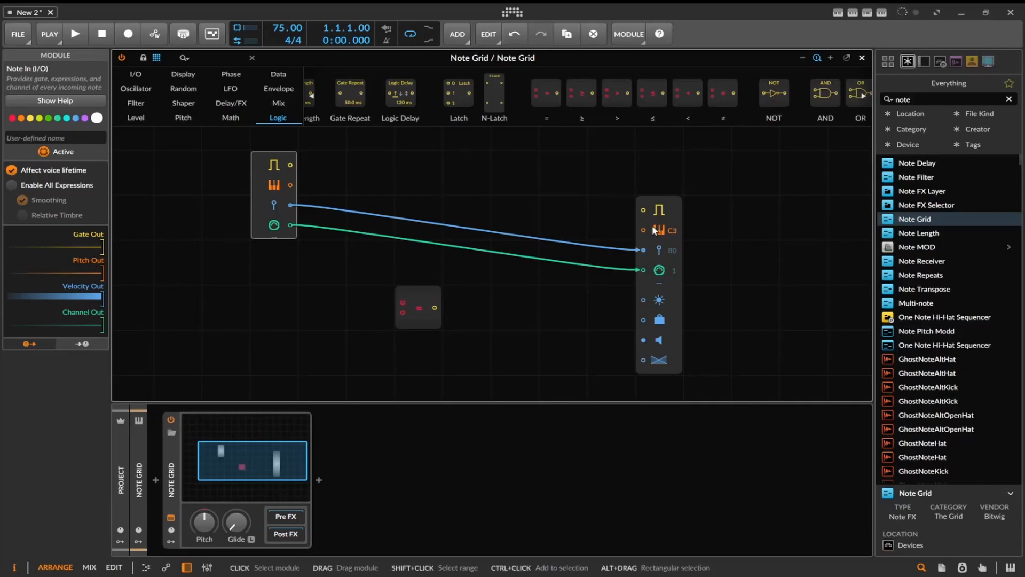
{"action": "left_click", "coordinate": [422, 316]}
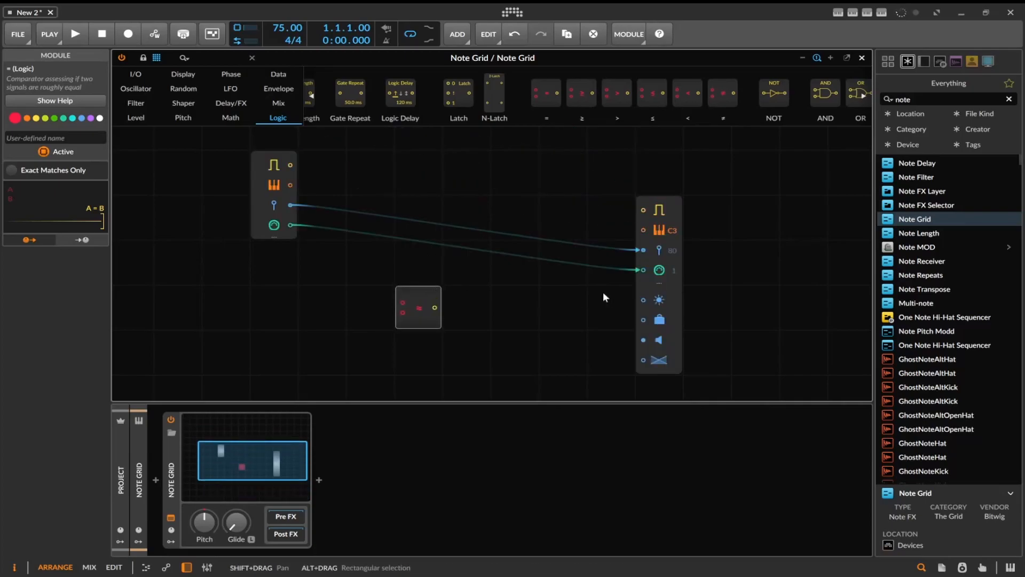
{"action": "left_click_drag", "start_coordinate": [678, 309], "coordinate": [629, 129]}
{"action": "left_click", "coordinate": [443, 289]}
{"action": "left_click_drag", "start_coordinate": [444, 290], "coordinate": [491, 245]}
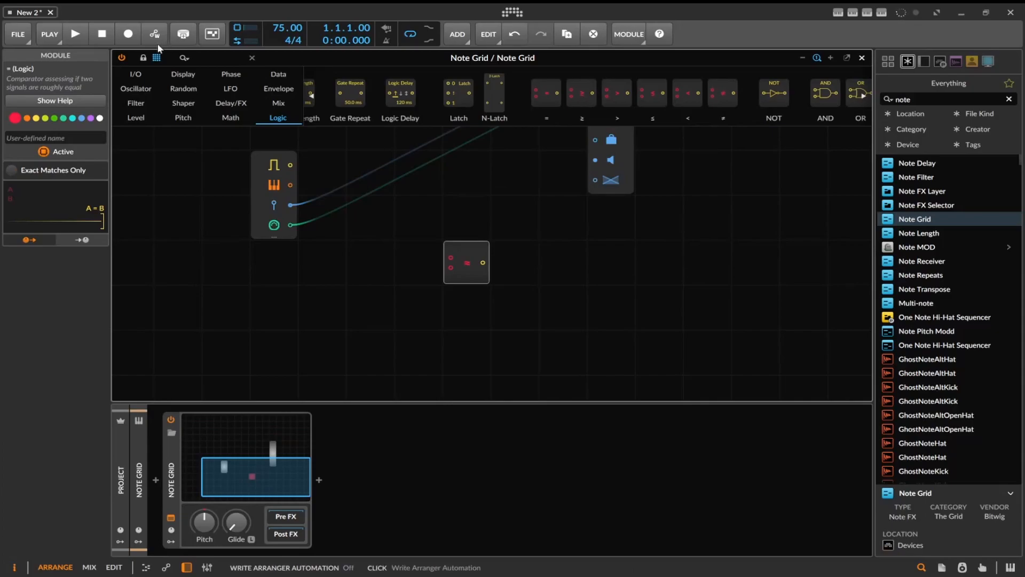
Add a CC Out module set to CC 40 and feed it from the comparator's output.
{"action": "left_click", "coordinate": [137, 75]}
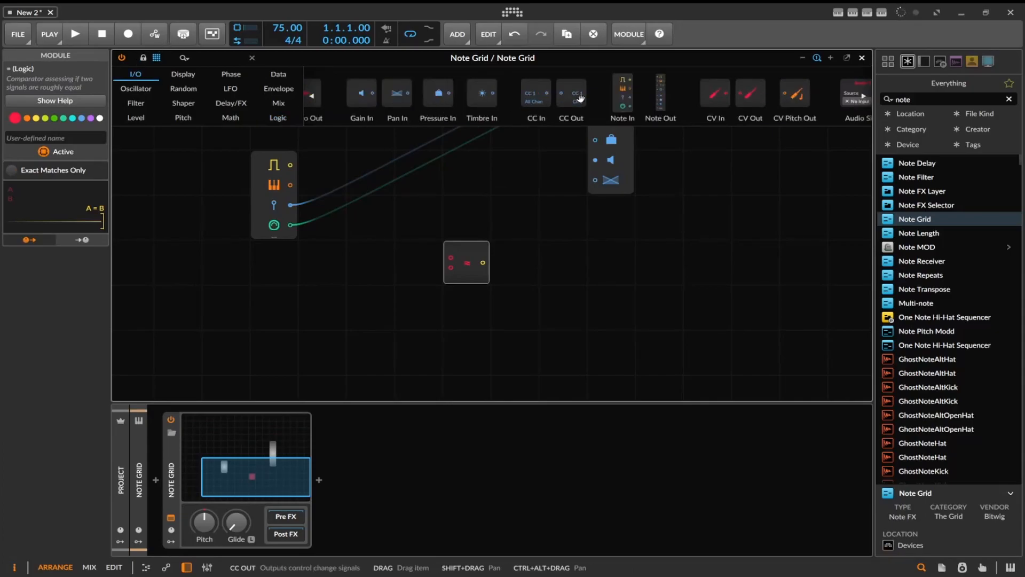
{"action": "left_click_drag", "start_coordinate": [607, 227], "coordinate": [611, 262]}
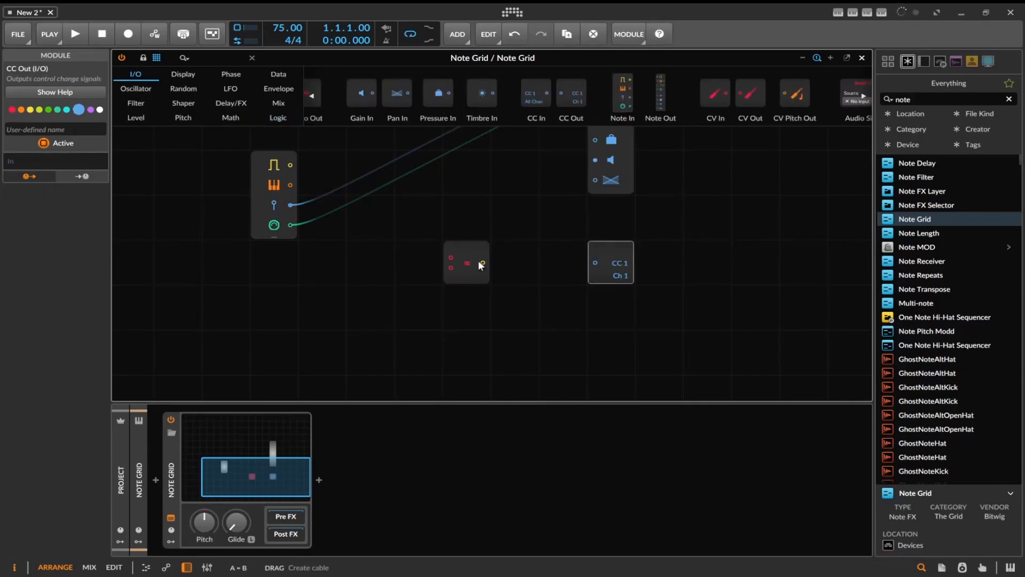
{"action": "left_click_drag", "start_coordinate": [482, 262], "coordinate": [595, 263]}
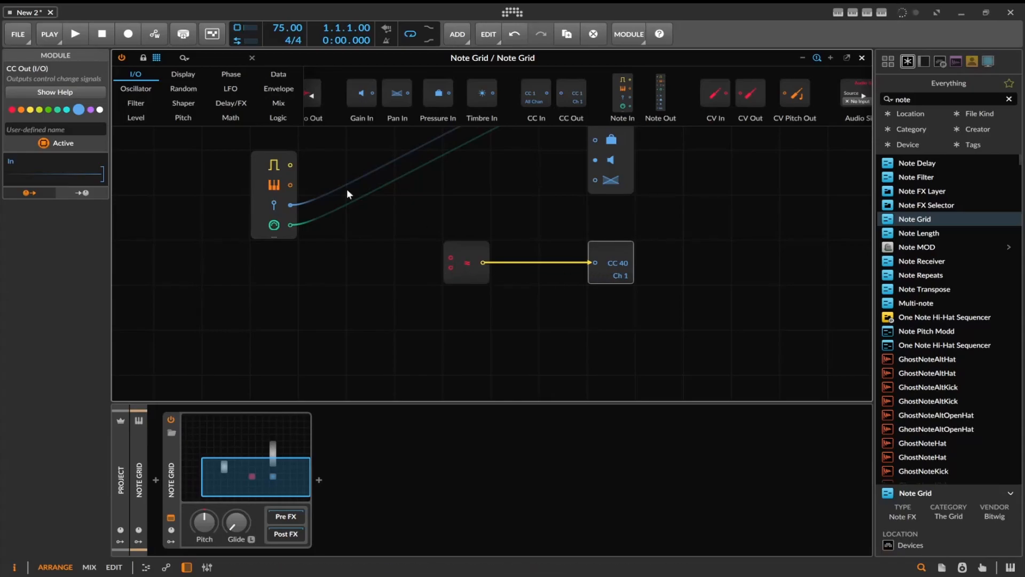
Connect Note In's pitch output to the comparator's first input and add a constant Pitch module near the comparator.
{"action": "left_click_drag", "start_coordinate": [292, 183], "coordinate": [451, 257]}
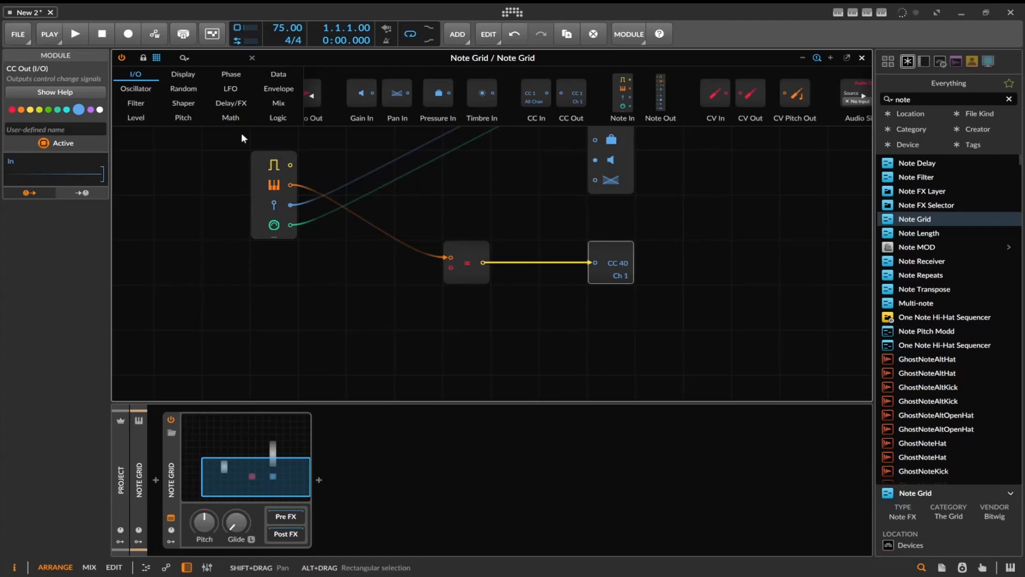
{"action": "left_click", "coordinate": [193, 119]}
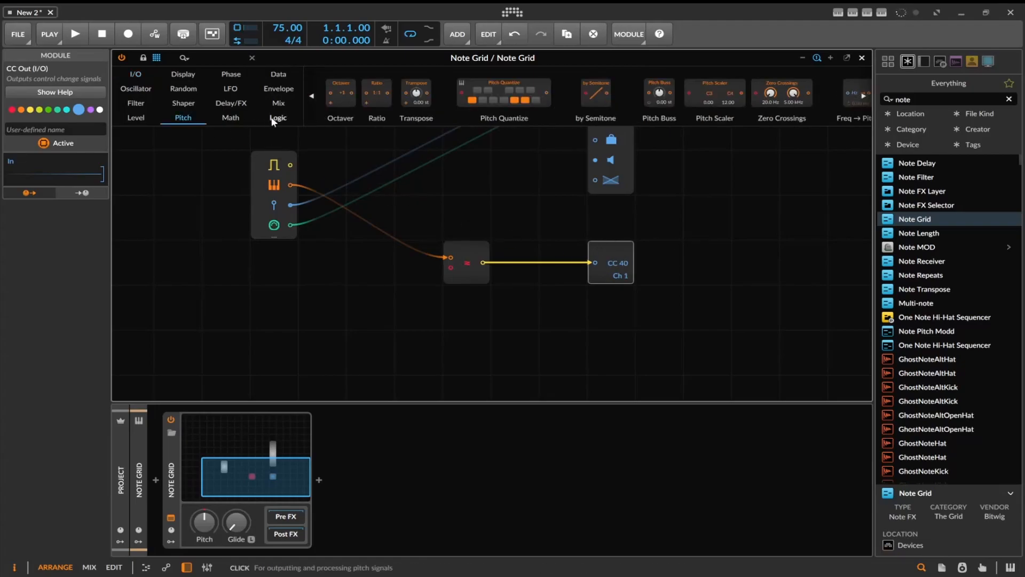
{"action": "left_click_drag", "start_coordinate": [335, 94], "coordinate": [377, 293]}
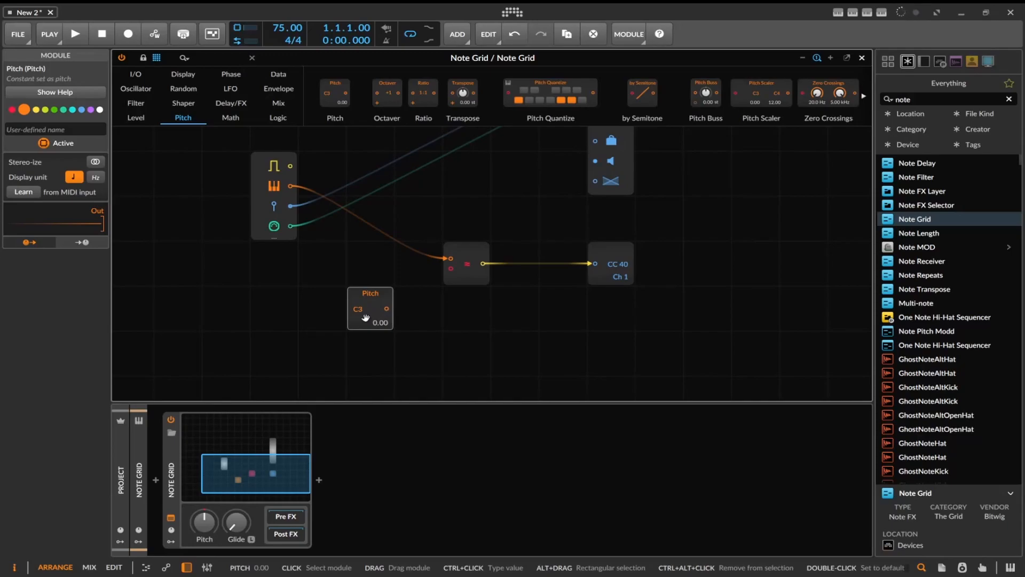
Connect the constant Pitch module's output to the comparator's second input and close the patch editor.
{"action": "left_click_drag", "start_coordinate": [434, 283], "coordinate": [450, 268]}
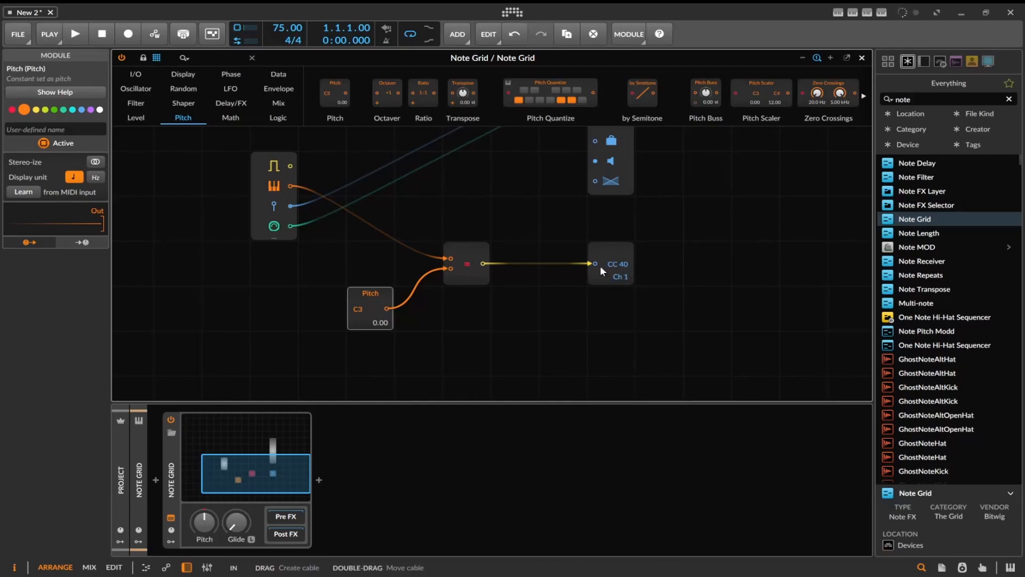
{"action": "left_click", "coordinate": [862, 58]}
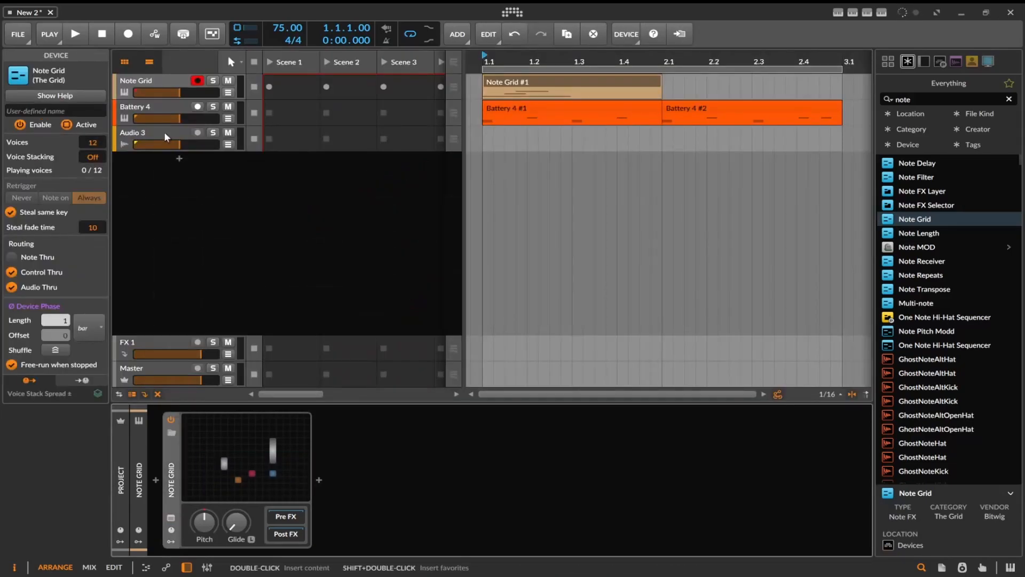
Delete the Audio 3 track from the project.
{"action": "left_click", "coordinate": [166, 137]}
{"action": "right_click", "coordinate": [166, 136]}
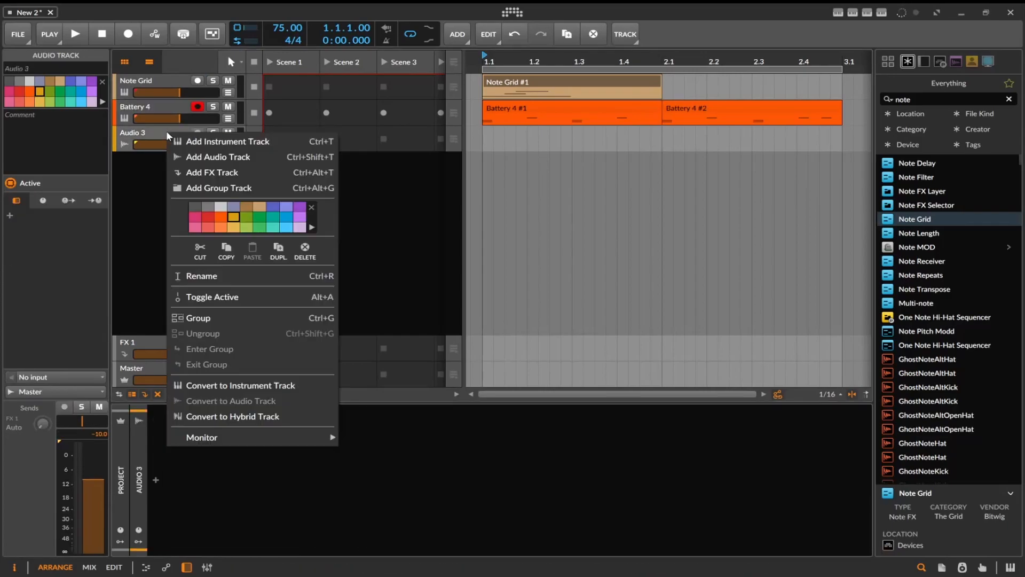
{"action": "left_click", "coordinate": [305, 250]}
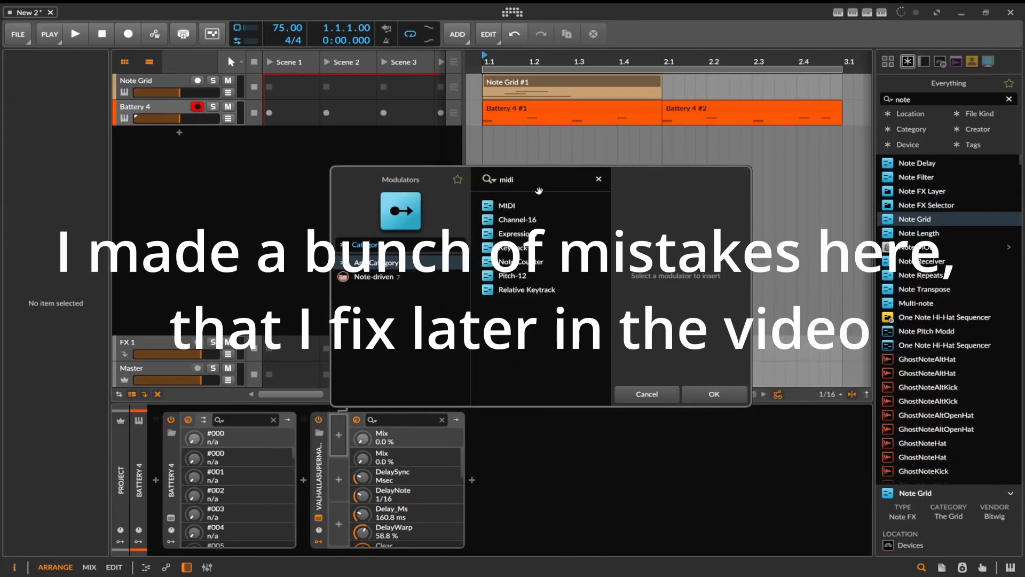
Add a MIDI modulator to ValhallaSupermassive on the Battery 4 track and, with its mapping active, raise Mix to 50.8 %.
{"action": "double_click", "coordinate": [506, 205]}
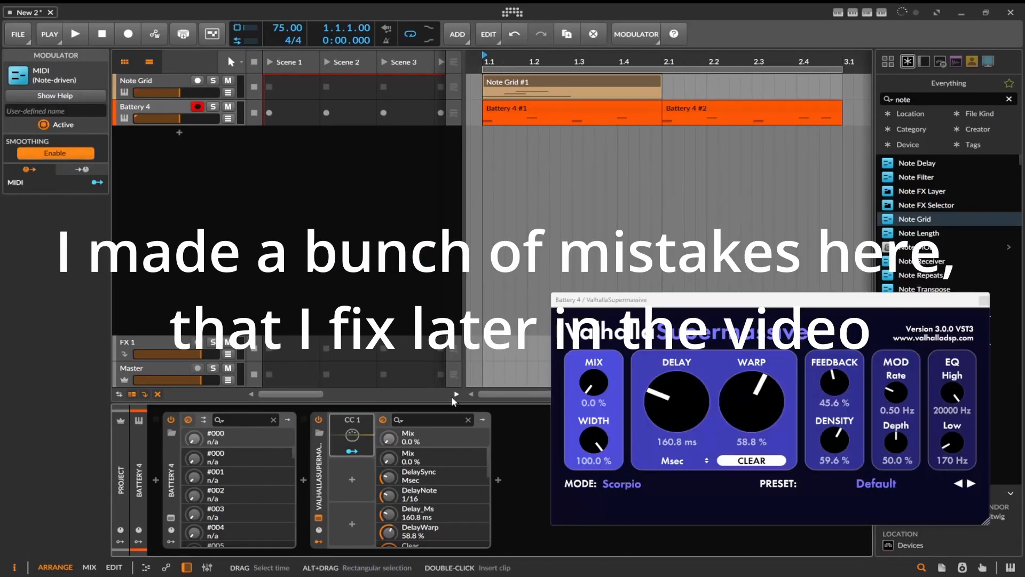
{"action": "left_click", "coordinate": [359, 452]}
{"action": "left_click_drag", "start_coordinate": [601, 386], "coordinate": [602, 328]}
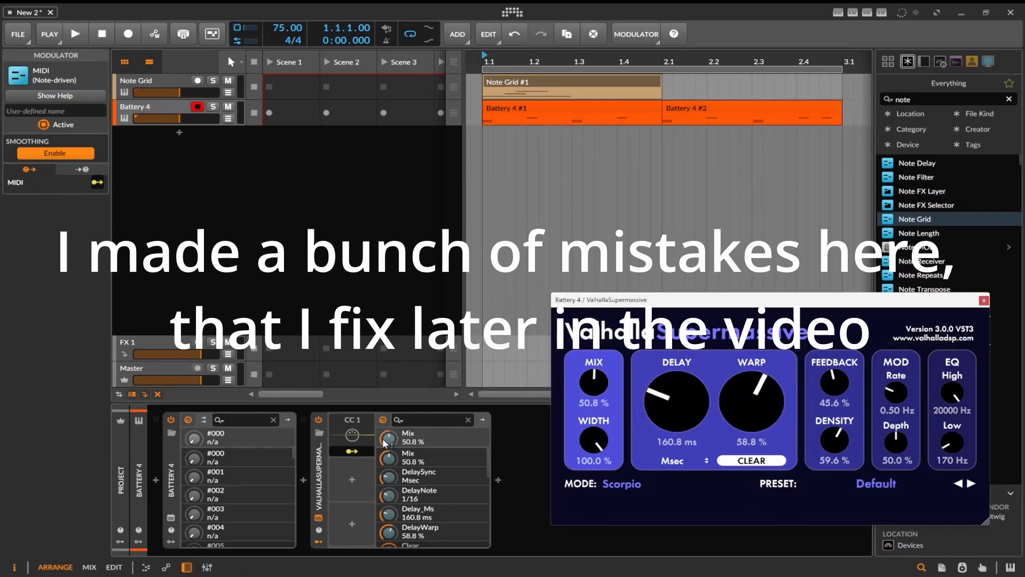
{"action": "left_click", "coordinate": [351, 453]}
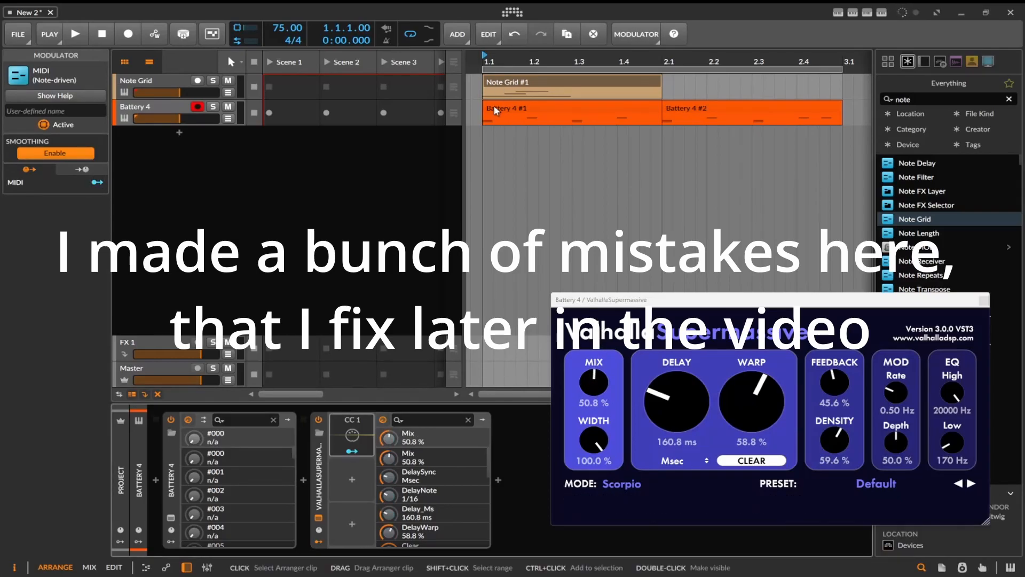
Set the Battery 4 track's note input to the Note Grid track.
{"action": "left_click", "coordinate": [507, 112]}
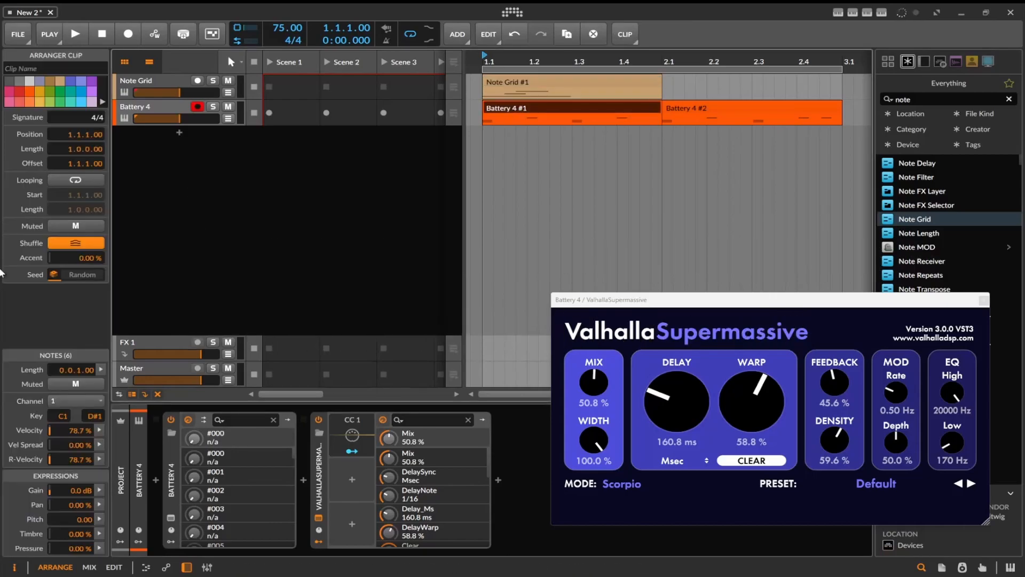
{"action": "left_click", "coordinate": [229, 120]}
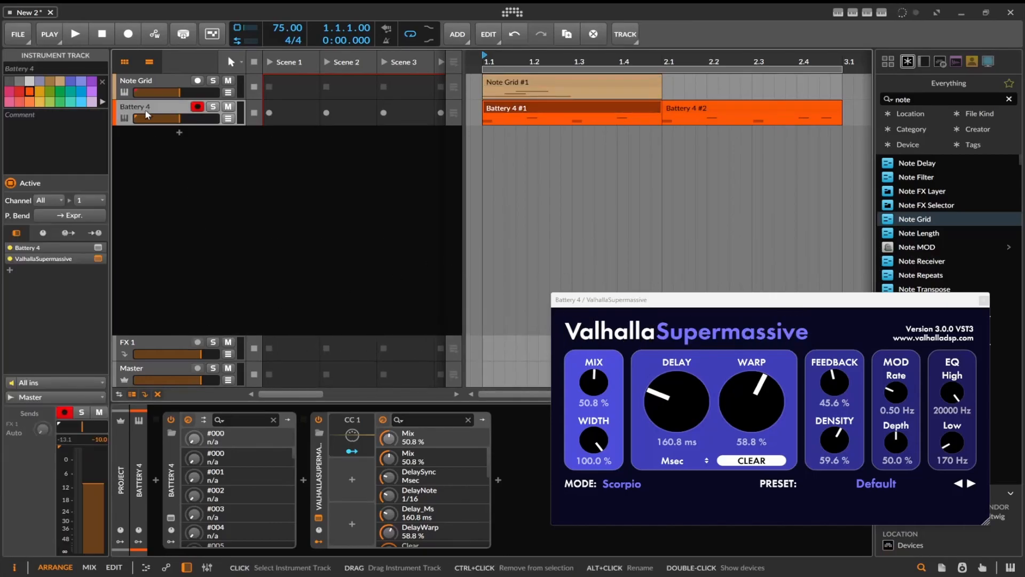
{"action": "left_click", "coordinate": [39, 383]}
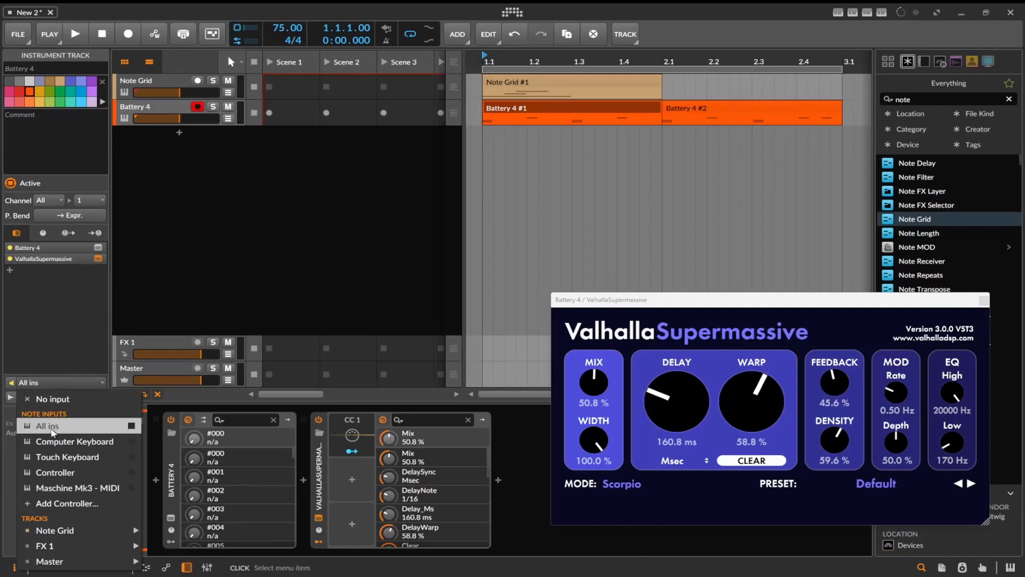
{"action": "mouse_move", "coordinate": [116, 529]}
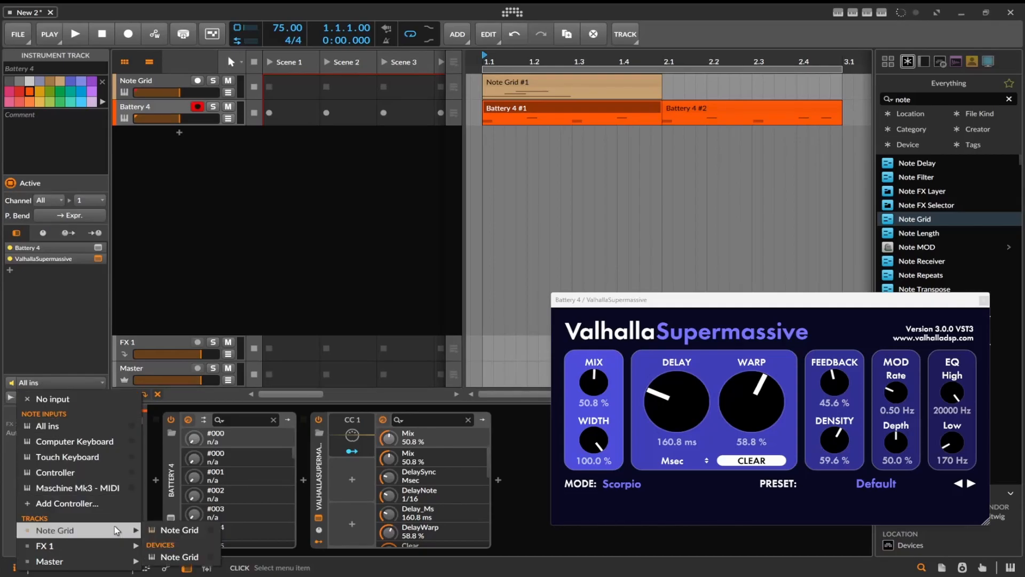
{"action": "left_click", "coordinate": [179, 529]}
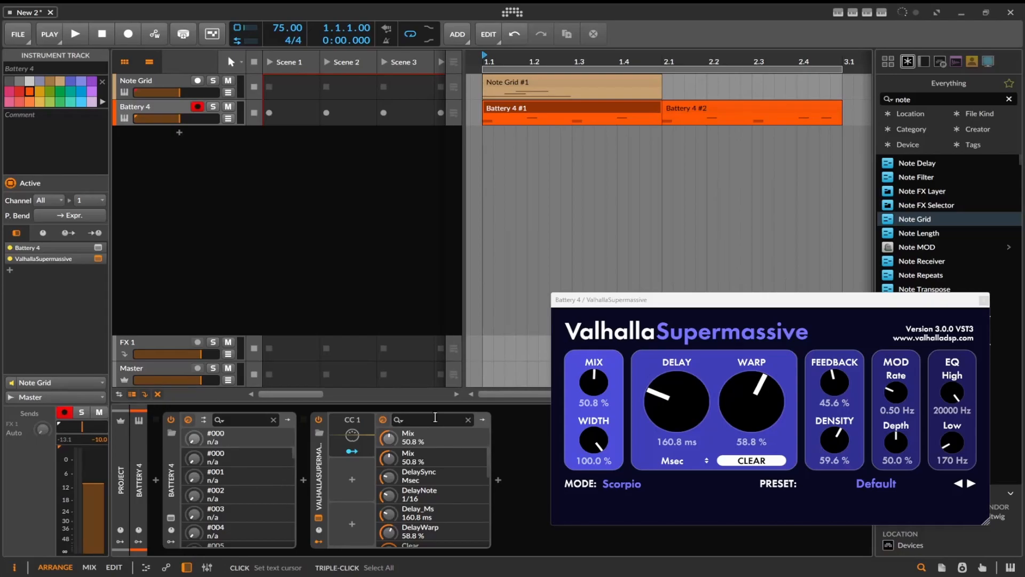
Play the arrangement briefly with the Battery 4 track selected to check the routing, and stop playback.
{"action": "left_click", "coordinate": [498, 110]}
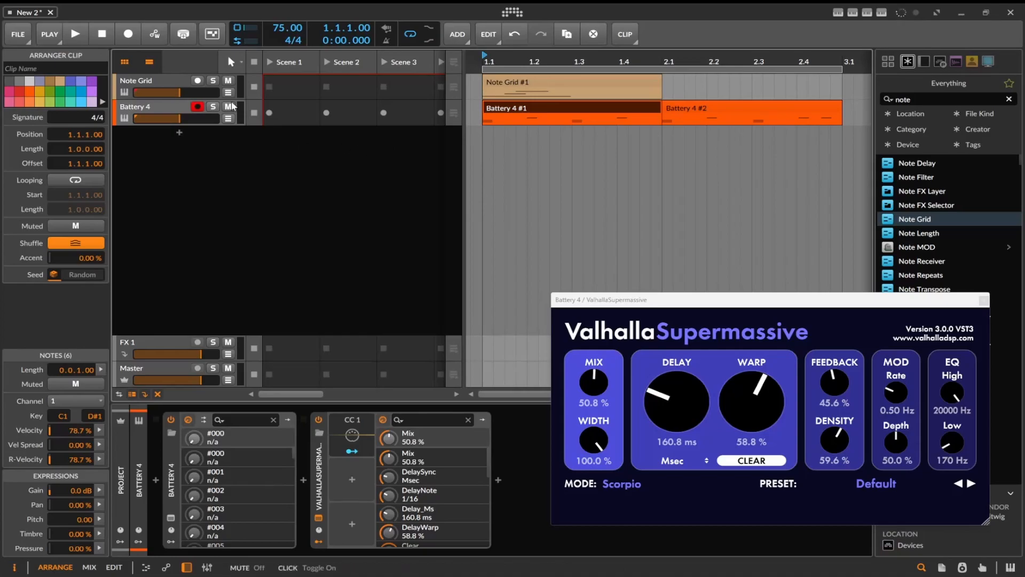
{"action": "left_click", "coordinate": [143, 108]}
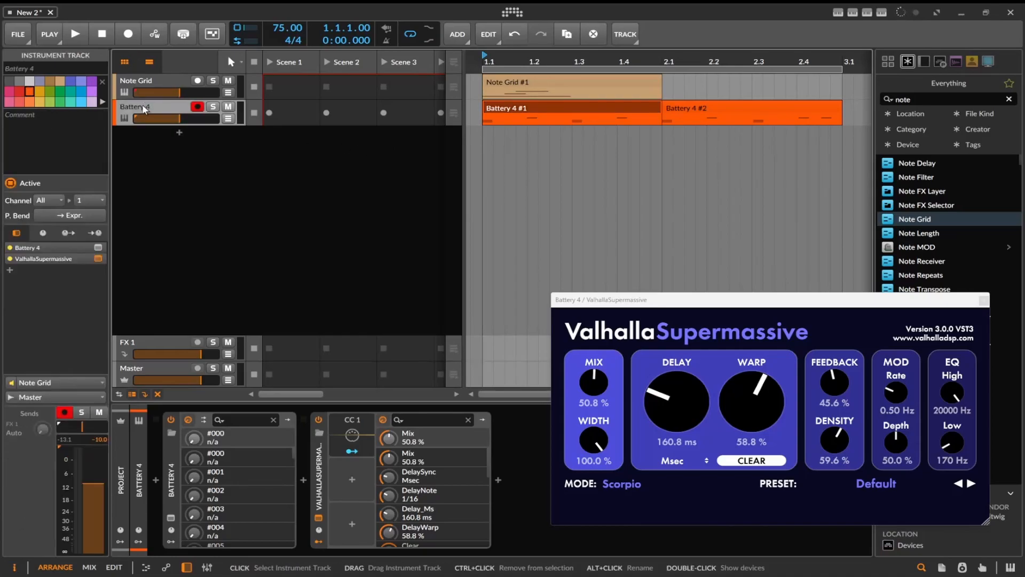
{"action": "left_click", "coordinate": [76, 33]}
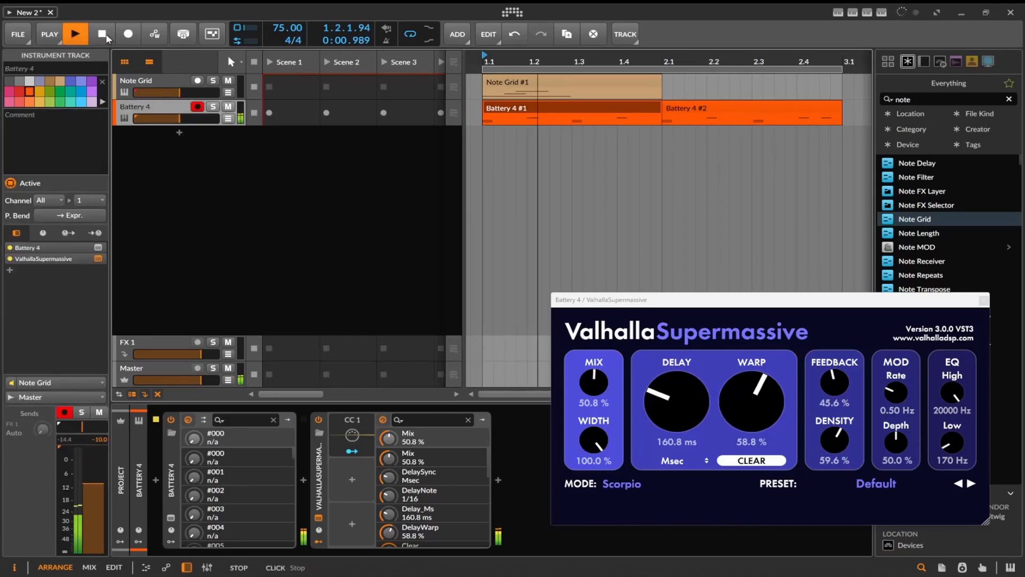
{"action": "left_click", "coordinate": [102, 34]}
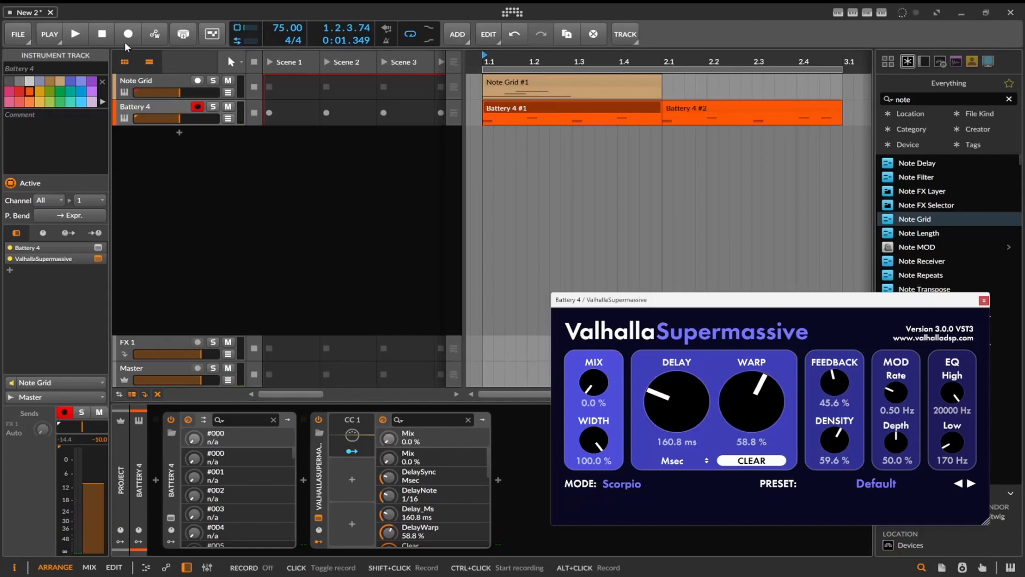
Trim the notes in the Note Grid #1 clip to play consecutively without overlap, with the E3 note starting at 1.2.1.00 for 0.0.2.00.
{"action": "left_click", "coordinate": [526, 85]}
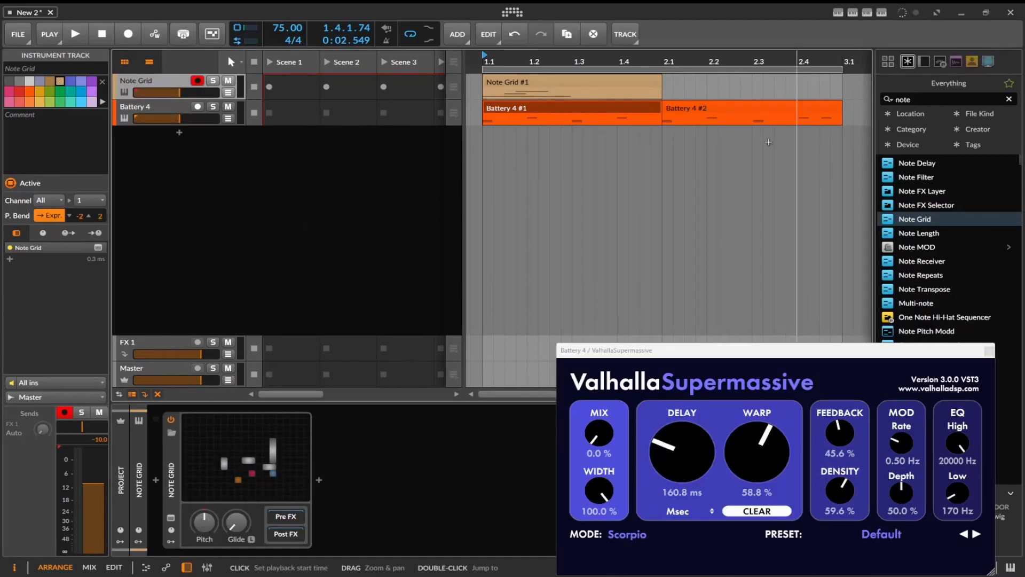
{"action": "left_click", "coordinate": [526, 86]}
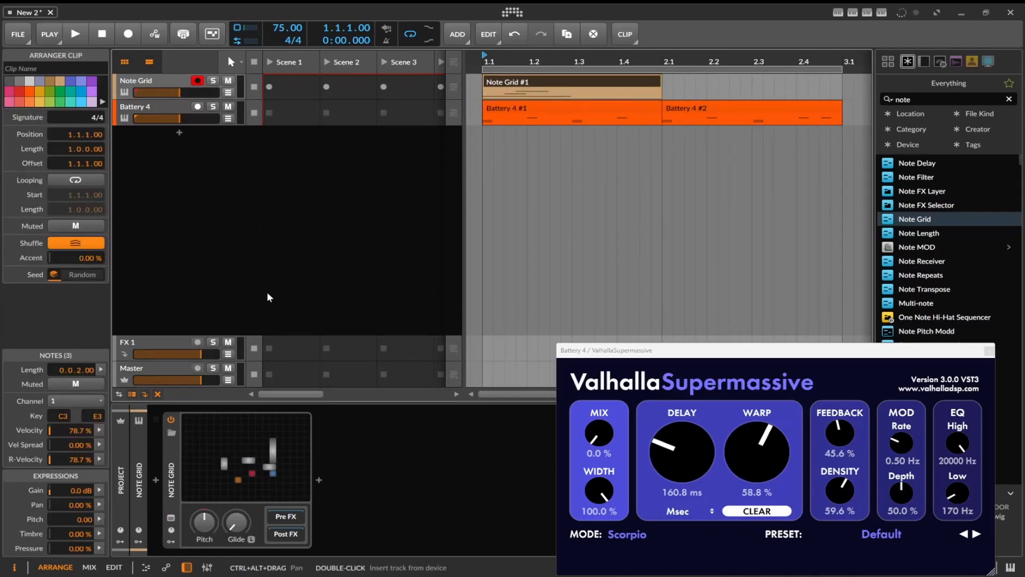
{"action": "double_click", "coordinate": [538, 84]}
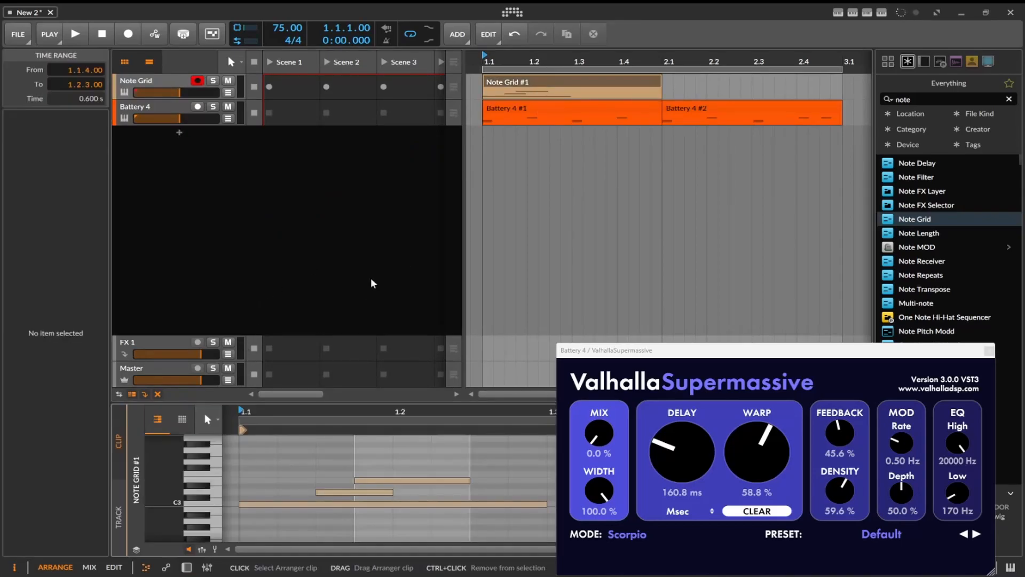
{"action": "left_click_drag", "start_coordinate": [544, 504], "coordinate": [394, 480]}
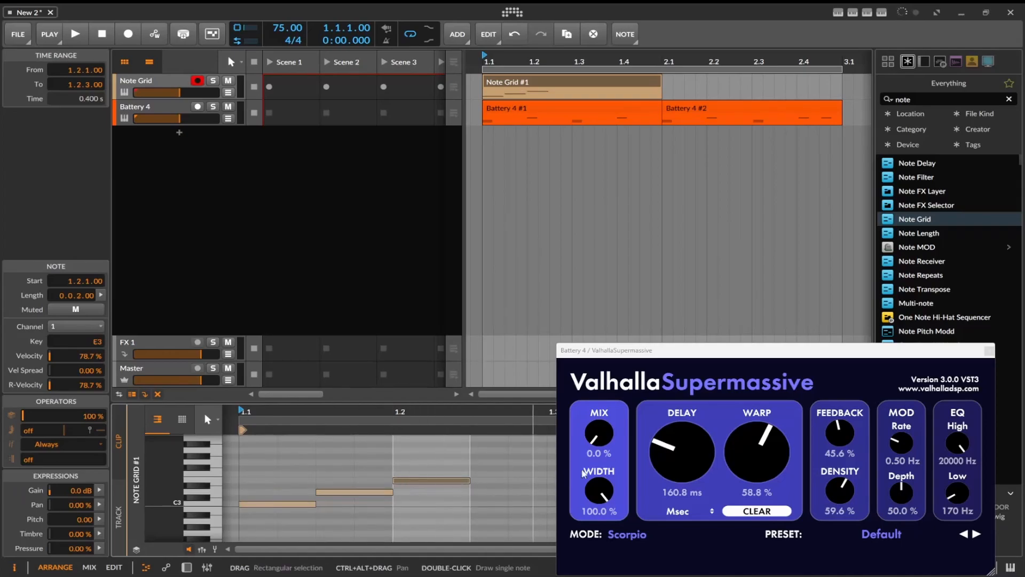
In ValhallaSupermassive, set Mix to 45.2 %, Delay to 0 ms, and Warp, Density and Feedback to 0 %.
{"action": "left_click_drag", "start_coordinate": [595, 442], "coordinate": [609, 381]}
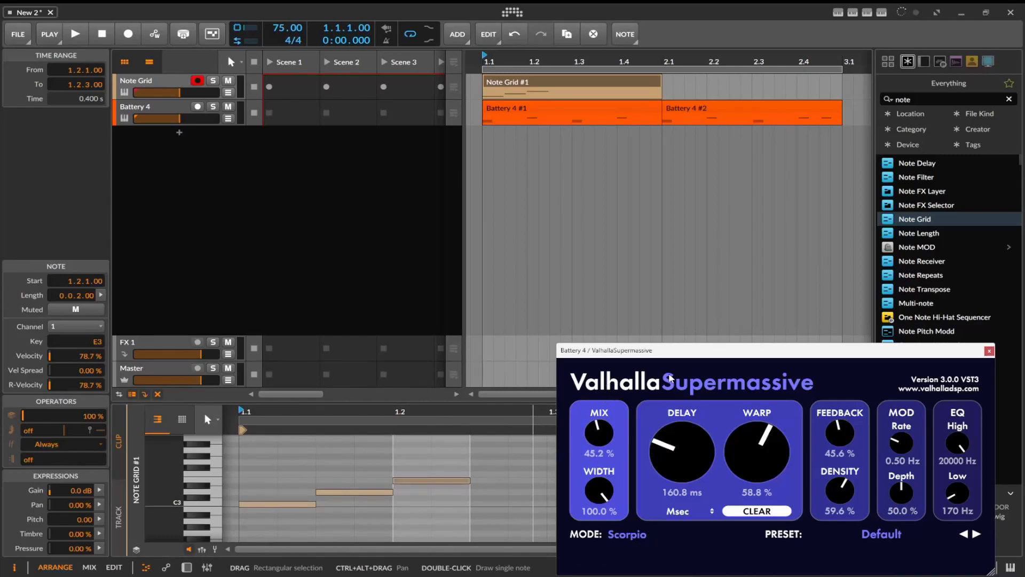
{"action": "left_click_drag", "start_coordinate": [676, 355], "coordinate": [653, 353]}
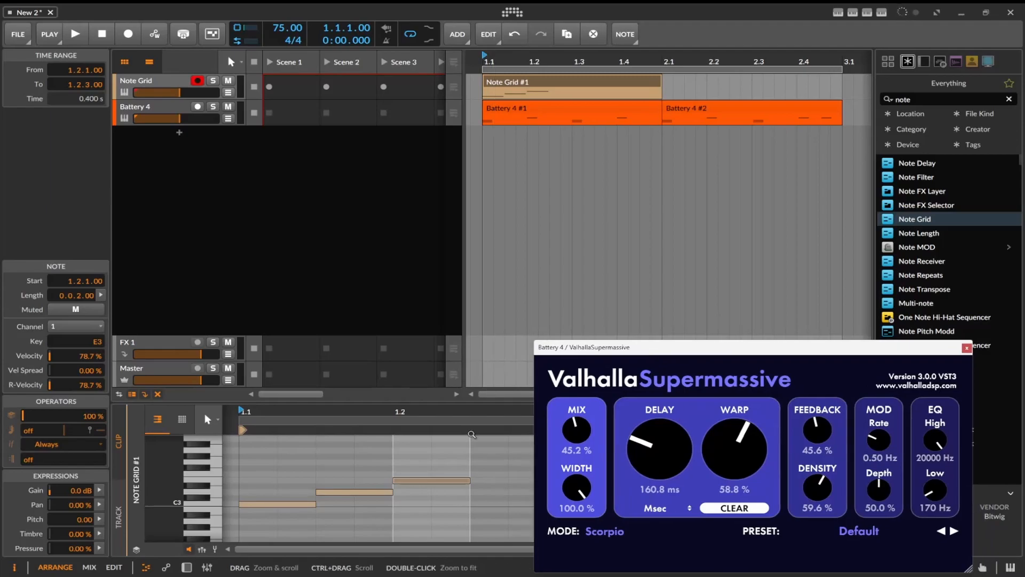
{"action": "left_click_drag", "start_coordinate": [642, 453], "coordinate": [693, 515]}
{"action": "left_click_drag", "start_coordinate": [722, 470], "coordinate": [727, 575]}
{"action": "left_click_drag", "start_coordinate": [818, 487], "coordinate": [819, 539]}
{"action": "left_click_drag", "start_coordinate": [817, 431], "coordinate": [840, 524]}
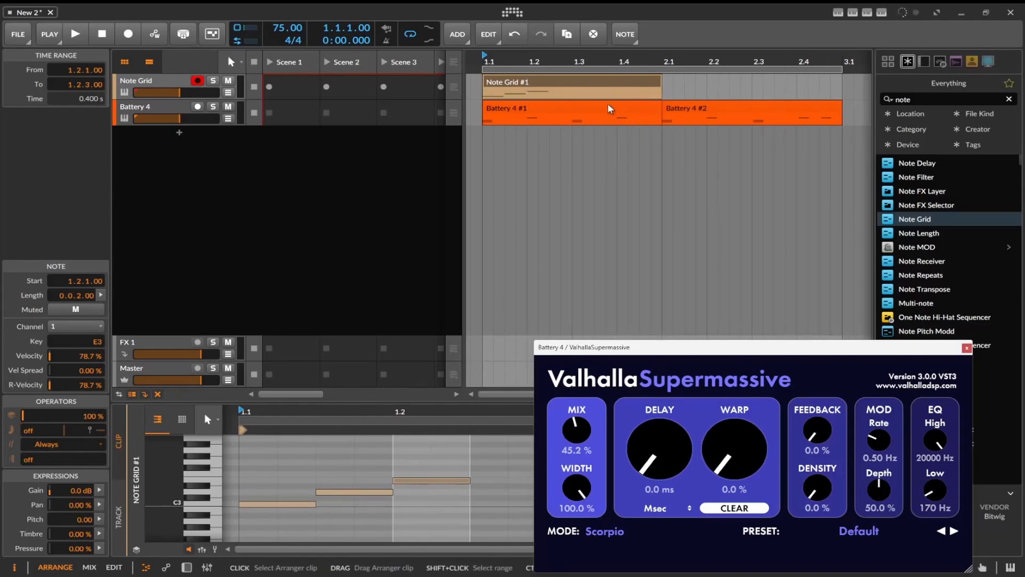
Show the Battery 4 track's devices and set the ValhallaSupermassive MIDI modulator's controller to CC40.
{"action": "left_click", "coordinate": [238, 114]}
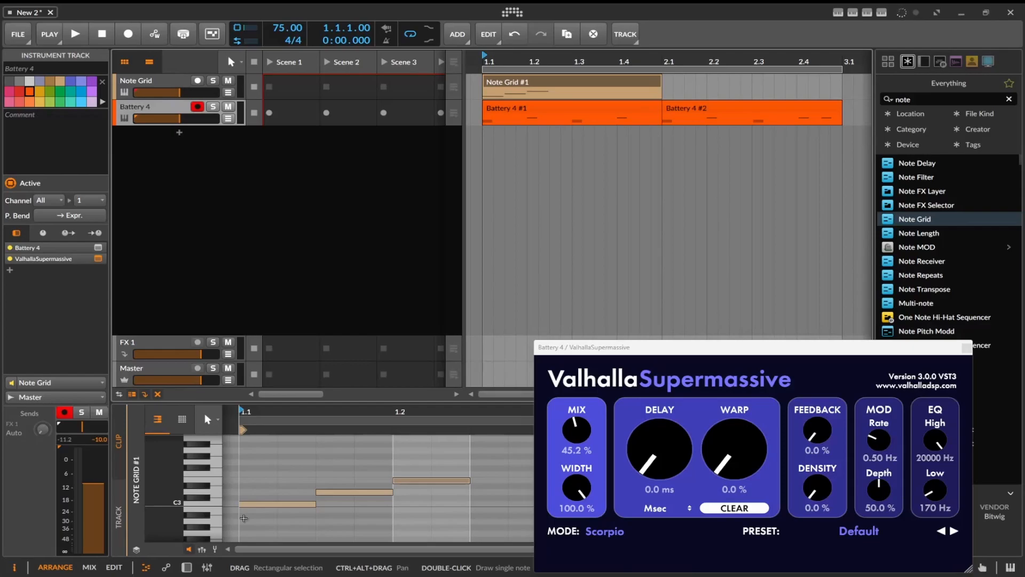
{"action": "left_click", "coordinate": [186, 568]}
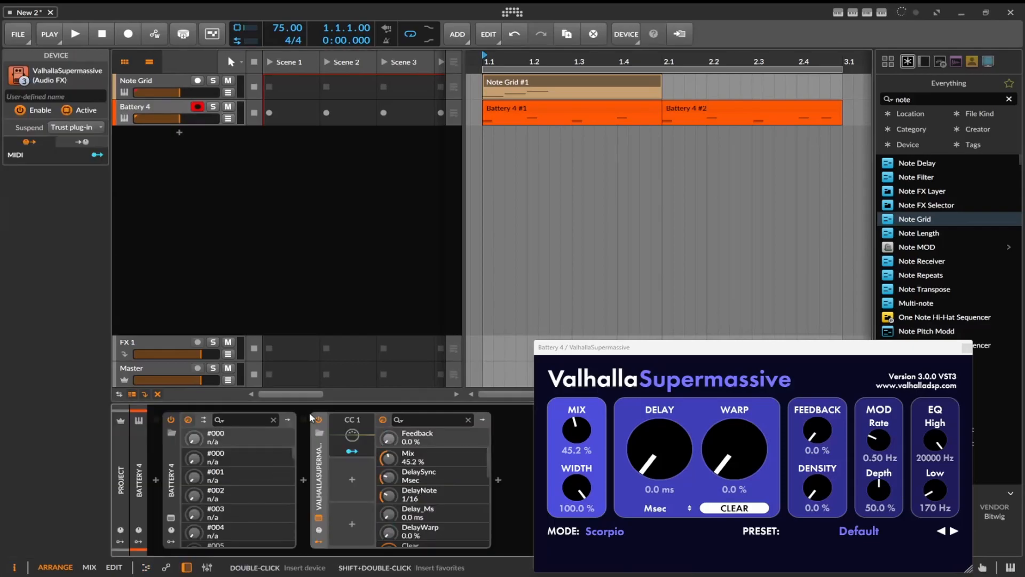
{"action": "left_click", "coordinate": [351, 451]}
{"action": "left_click_drag", "start_coordinate": [454, 471], "coordinate": [454, 456]}
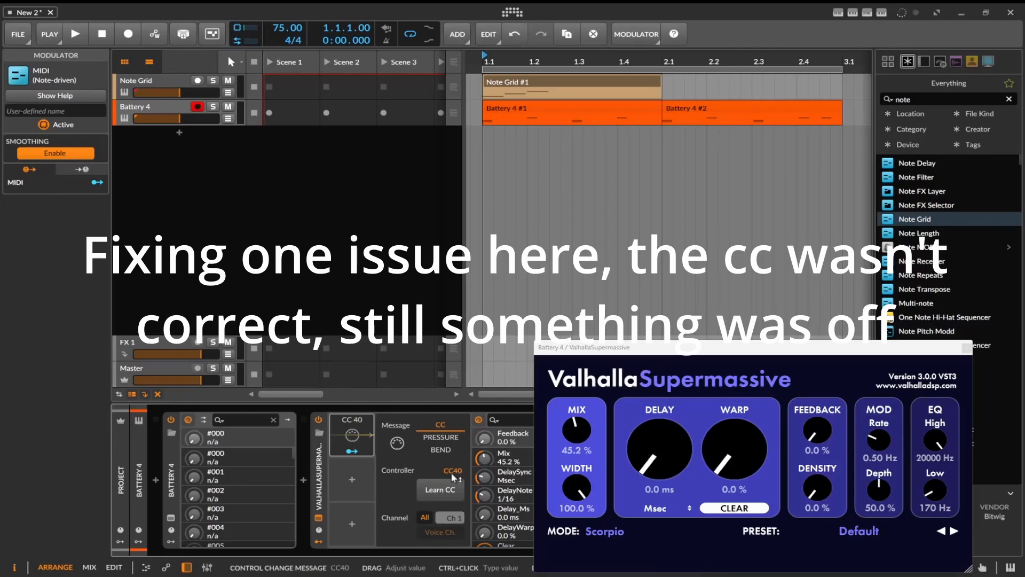
Map the CC 40 modulator to Delay_Ms with an amount of 0.500, and set ValhallaSupermassive's Mix to 48.4 %.
{"action": "left_click", "coordinate": [351, 451]}
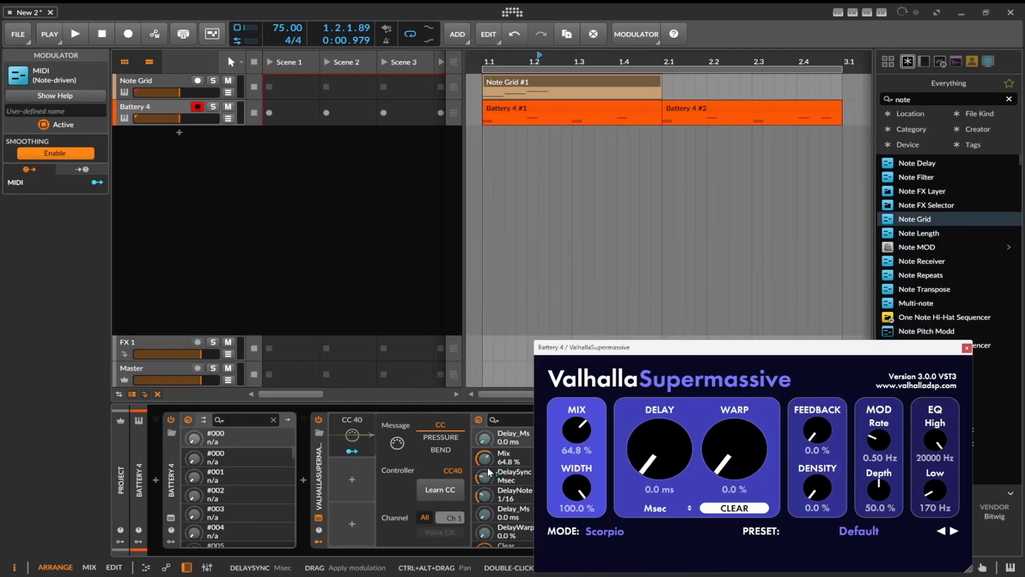
{"action": "left_click_drag", "start_coordinate": [485, 439], "coordinate": [485, 380]}
{"action": "left_click", "coordinate": [353, 452]}
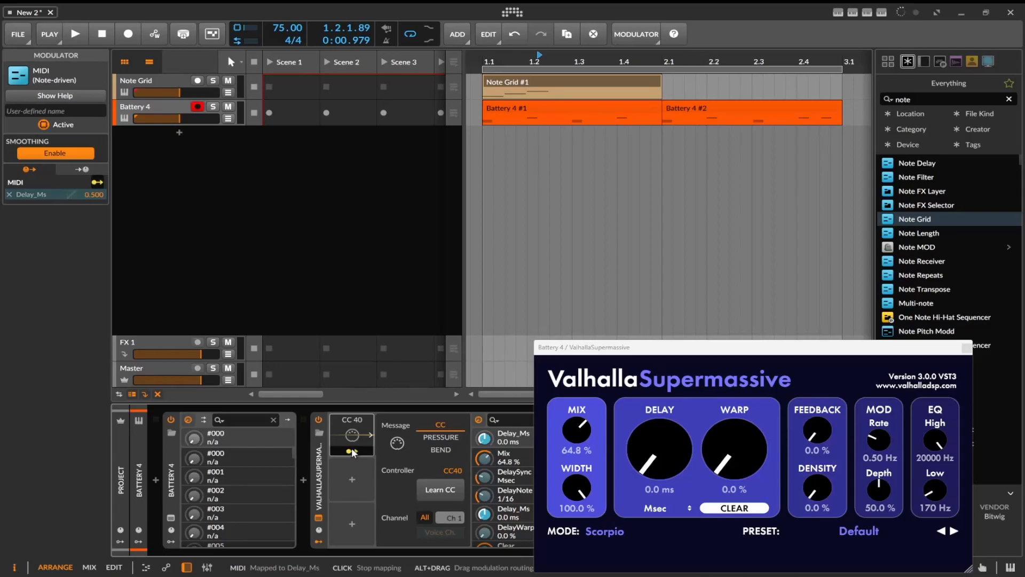
{"action": "left_click_drag", "start_coordinate": [485, 458], "coordinate": [485, 476]}
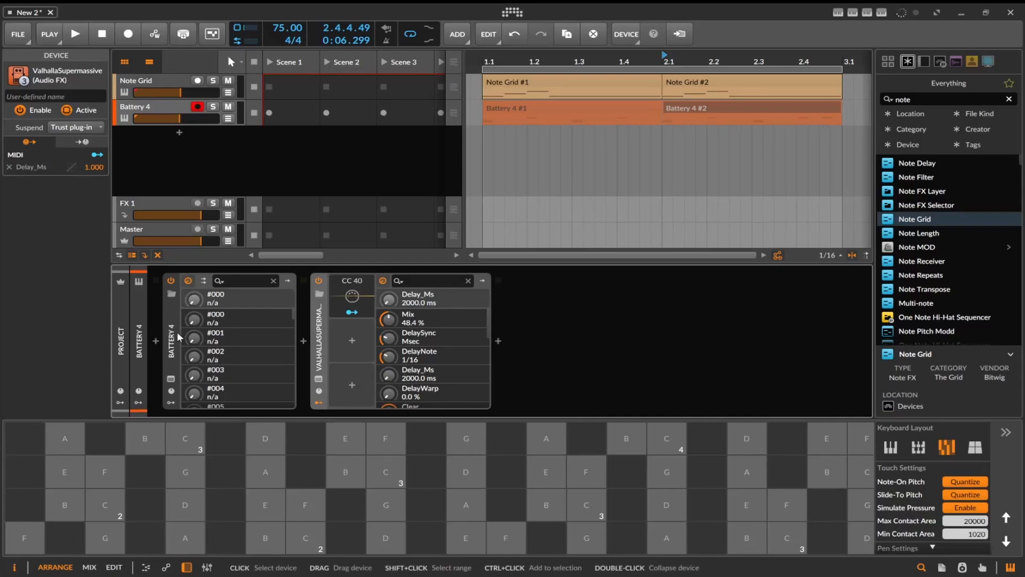
Unmute the Battery 4 #1 and Battery 4 #2 clips.
{"action": "left_click", "coordinate": [652, 106]}
{"action": "right_click", "coordinate": [654, 107]}
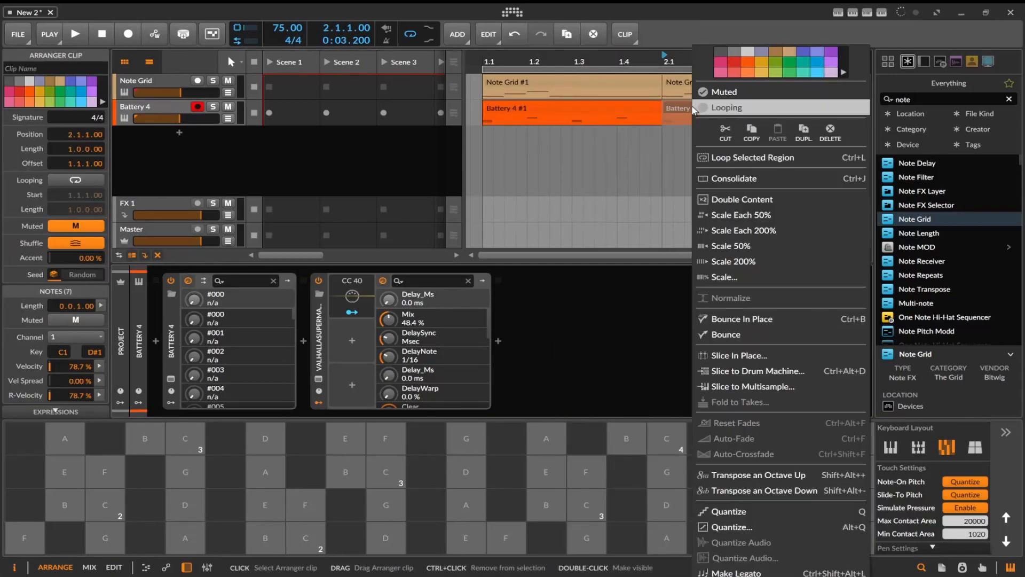
{"action": "left_click", "coordinate": [731, 93]}
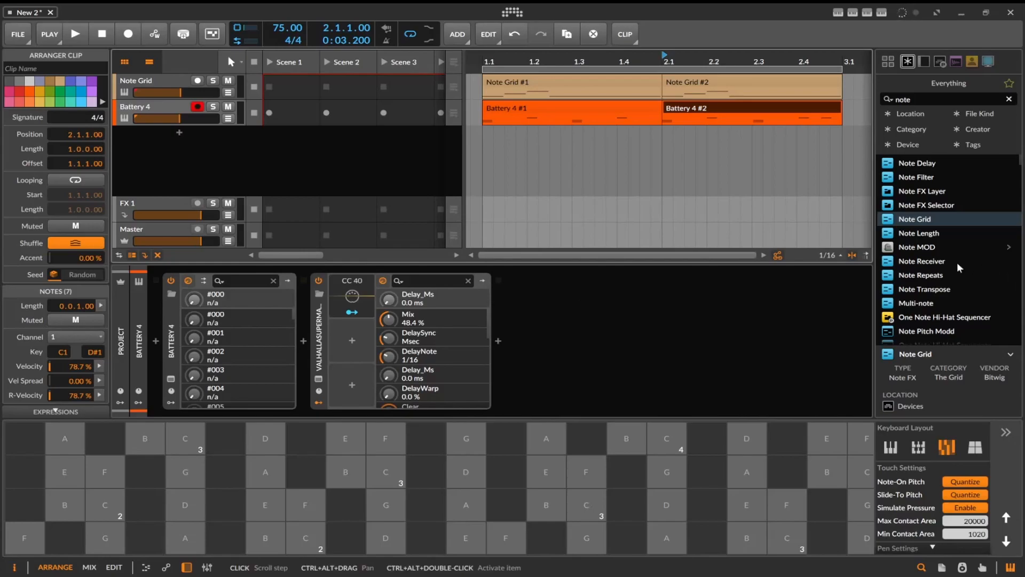
Insert a Note Receiver between Battery 4 and ValhallaSupermassive with Note Grid as its note source.
{"action": "mouse_move", "coordinate": [938, 262]}
{"action": "left_mouse_down"}
{"action": "mouse_move", "coordinate": [512, 342]}
{"action": "mouse_move", "coordinate": [303, 351]}
{"action": "mouse_move", "coordinate": [323, 347]}
{"action": "left_mouse_up"}
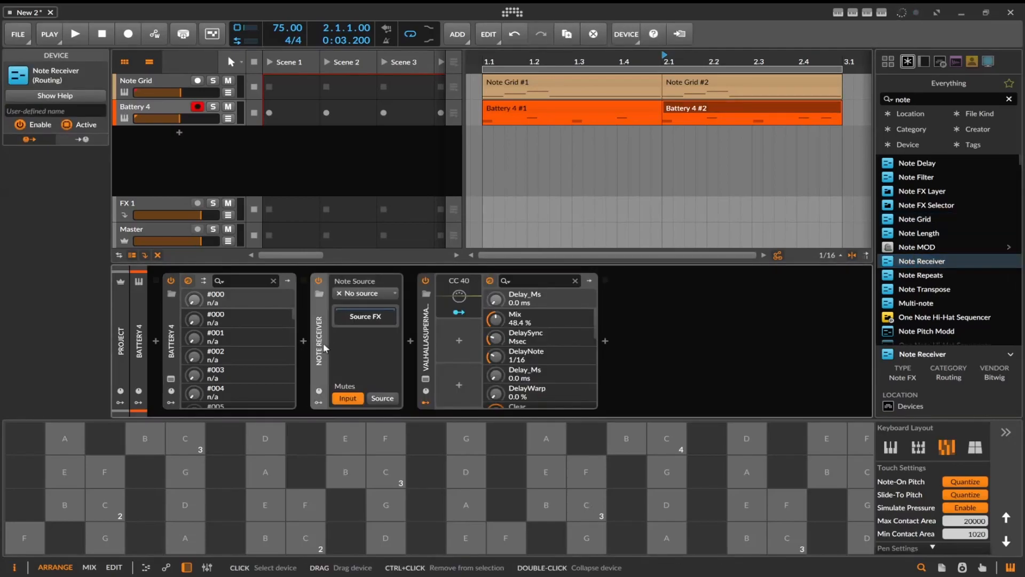
{"action": "left_click", "coordinate": [363, 298]}
{"action": "mouse_move", "coordinate": [374, 346]}
{"action": "left_click", "coordinate": [459, 336]}
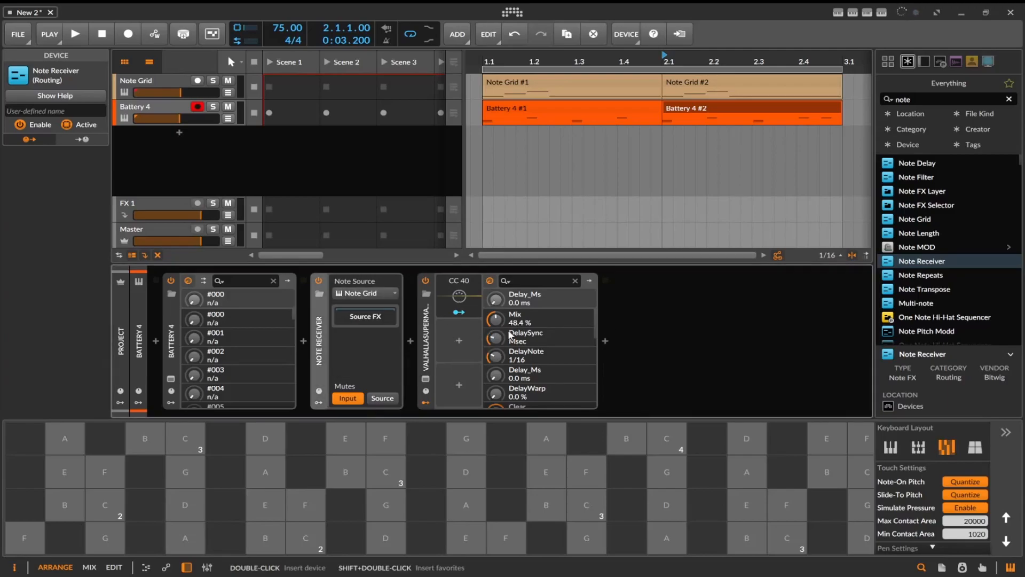
{"action": "left_click", "coordinate": [170, 82]}
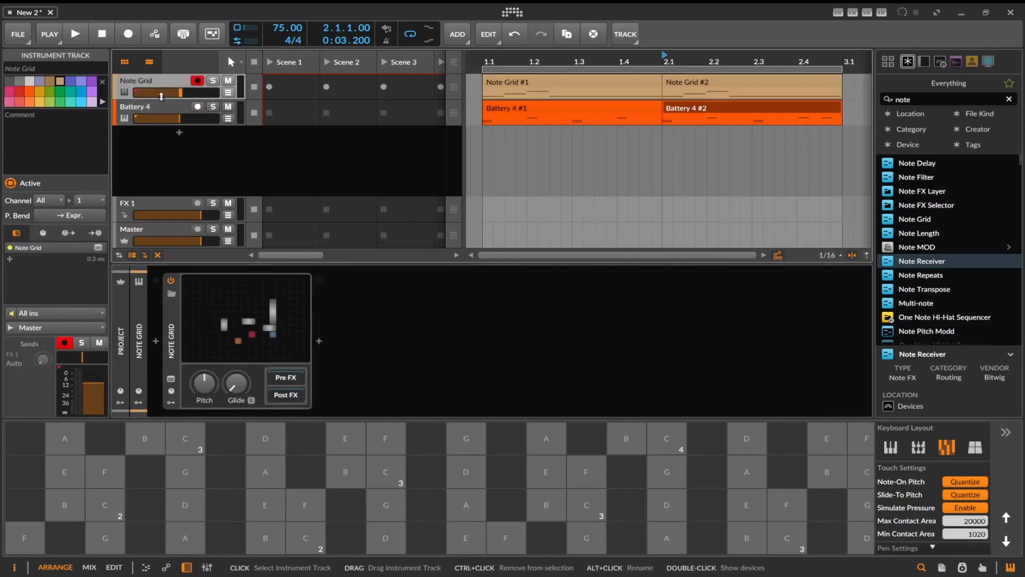
{"action": "left_click", "coordinate": [158, 102]}
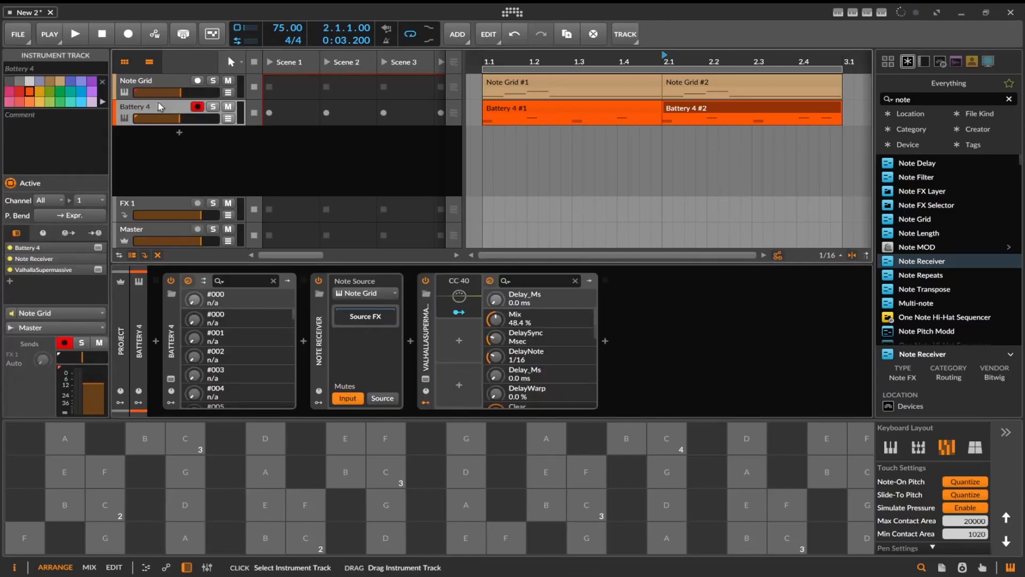
Set the Battery 4 track's input to All ins and briefly play the arrangement.
{"action": "left_click", "coordinate": [40, 314]}
{"action": "left_click", "coordinate": [42, 331]}
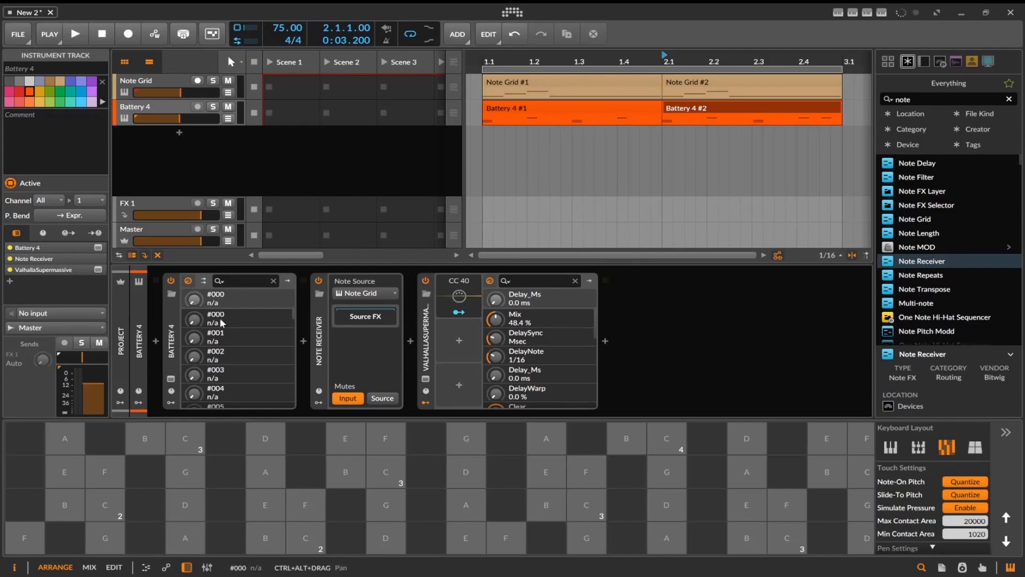
{"action": "left_click", "coordinate": [75, 312]}
{"action": "left_click", "coordinate": [93, 357]}
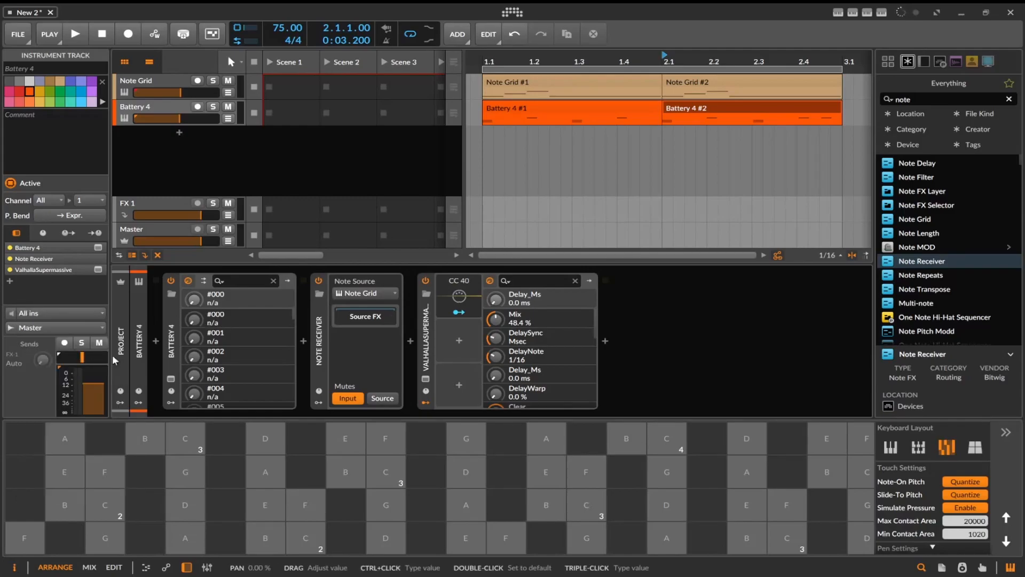
{"action": "left_click", "coordinate": [75, 34]}
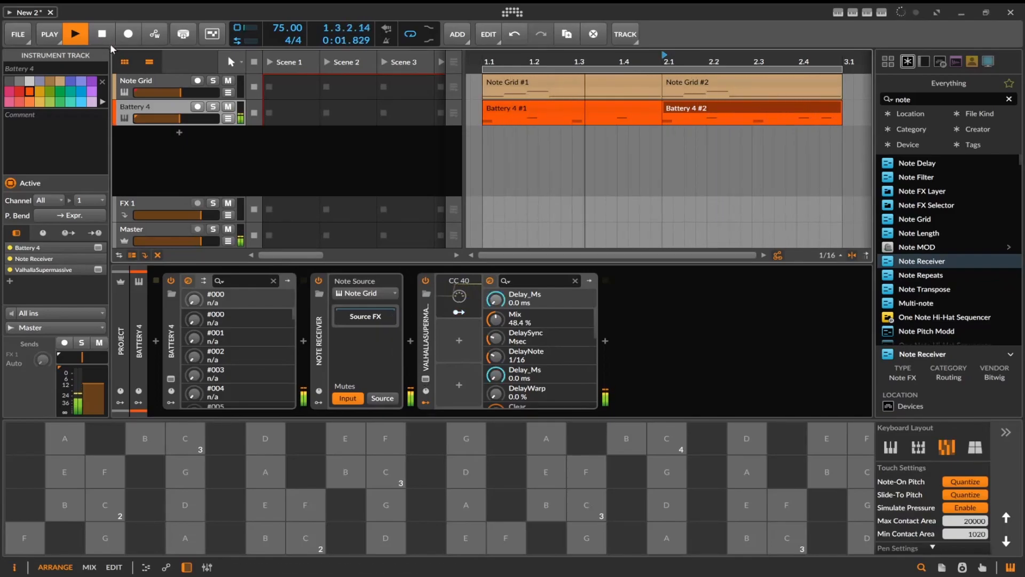
{"action": "key", "text": "space"}
Open the Note Grid patch and duplicate its Pitch and = modules below the originals.
{"action": "left_click", "coordinate": [141, 82]}
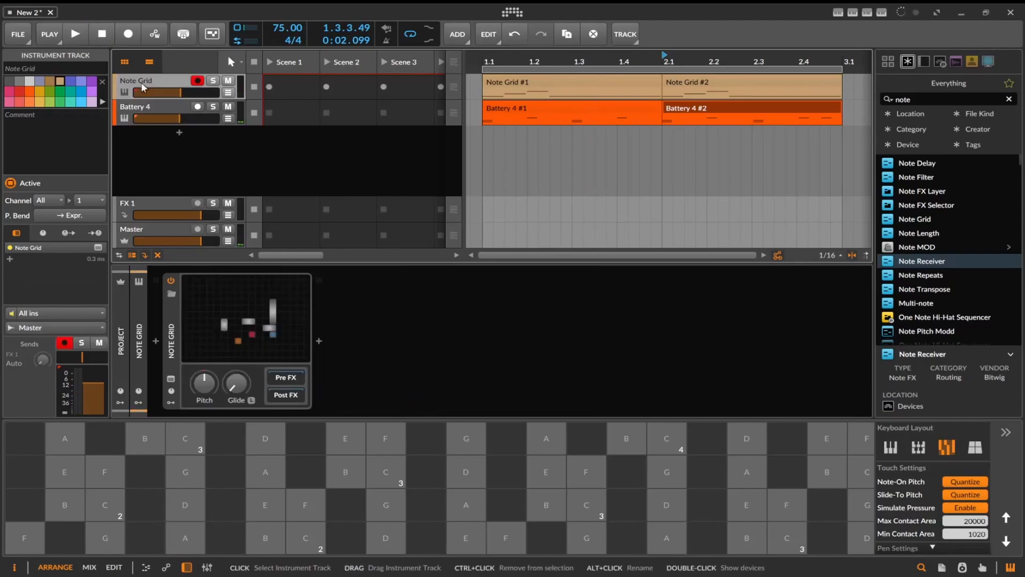
{"action": "double_click", "coordinate": [235, 328]}
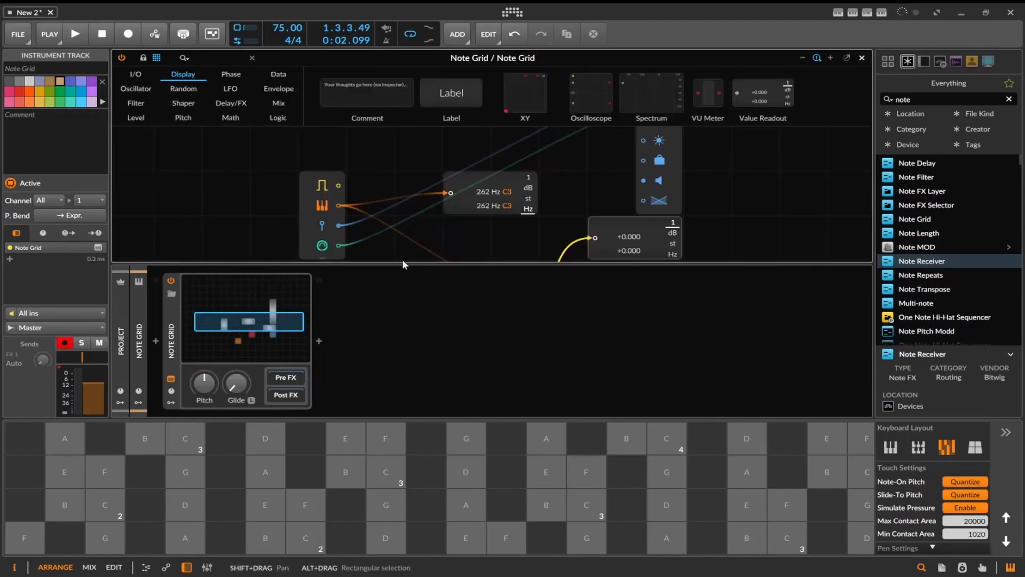
{"action": "scroll", "coordinate": [402, 249], "scroll_direction": "down", "scroll_amount": 5}
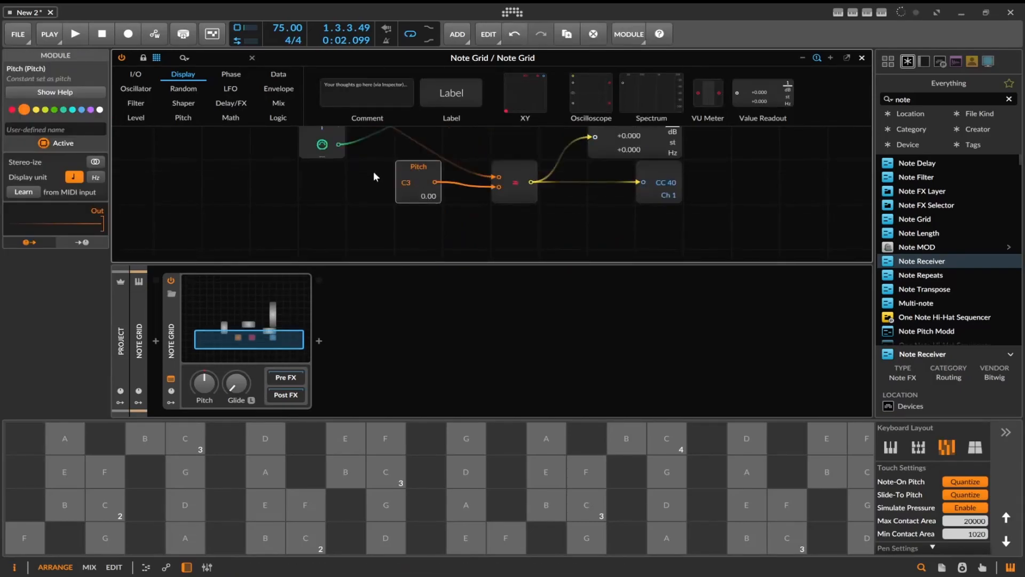
{"action": "left_click_drag", "start_coordinate": [373, 173], "coordinate": [518, 231]}
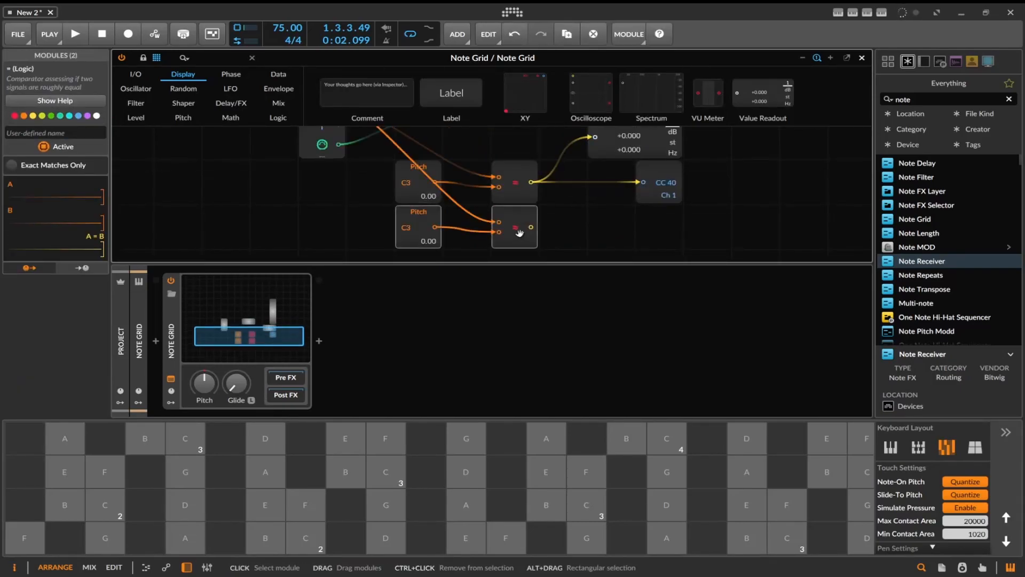
Complete three comparator rows by wiring the added = modules to copied CC Out modules set to CC 41 and CC 42.
{"action": "scroll", "coordinate": [520, 251], "scroll_direction": "down", "scroll_amount": 1}
{"action": "left_click_drag", "start_coordinate": [531, 182], "coordinate": [639, 182]}
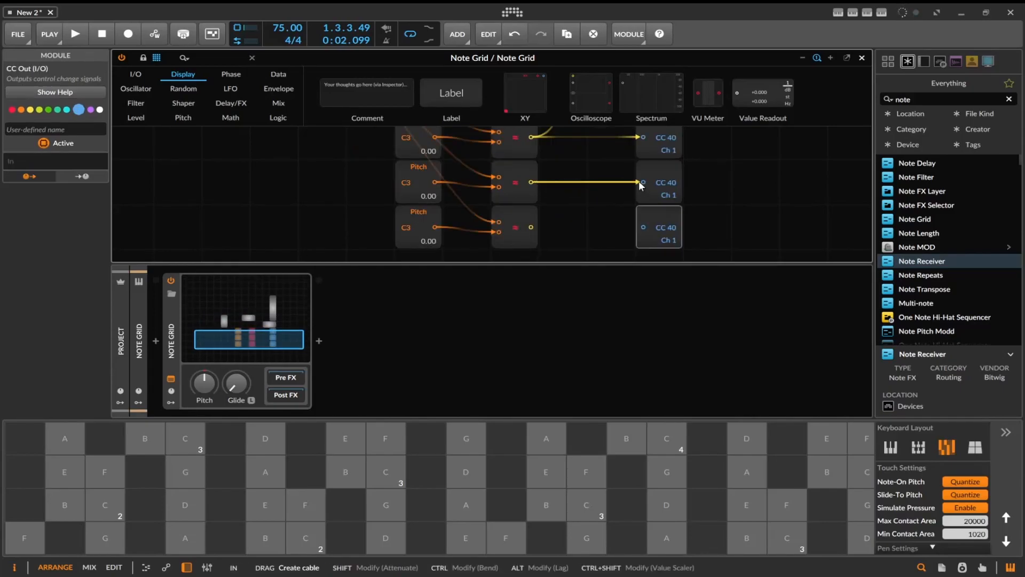
{"action": "left_click_drag", "start_coordinate": [531, 227], "coordinate": [644, 226]}
{"action": "left_click_drag", "start_coordinate": [666, 182], "coordinate": [665, 178]}
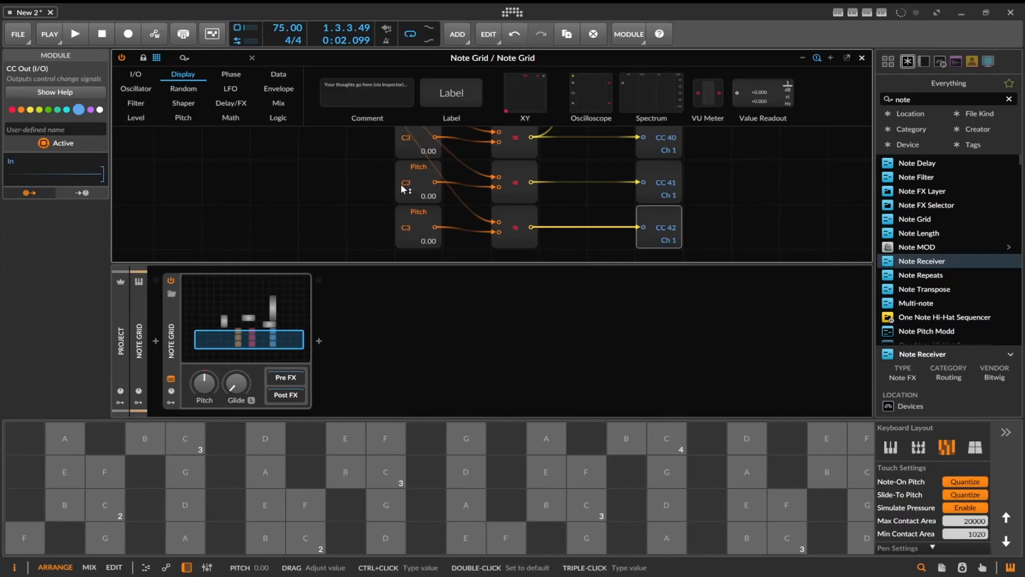
Set the Pitch module feeding the CC 41 row to D3 and the one feeding CC 42 to E3, and close the patch.
{"action": "scroll", "coordinate": [436, 178], "scroll_direction": "up", "scroll_amount": 3}
{"action": "scroll", "coordinate": [436, 178], "scroll_direction": "down", "scroll_amount": 4}
{"action": "scroll", "coordinate": [435, 177], "scroll_direction": "up", "scroll_amount": 1}
{"action": "left_click_drag", "start_coordinate": [412, 186], "coordinate": [412, 181]}
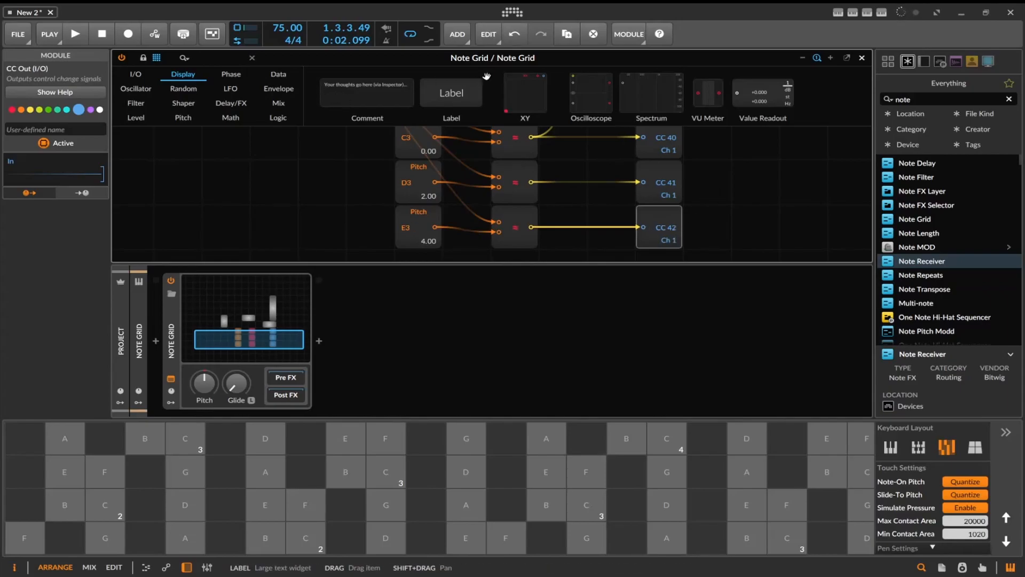
{"action": "left_click", "coordinate": [863, 58]}
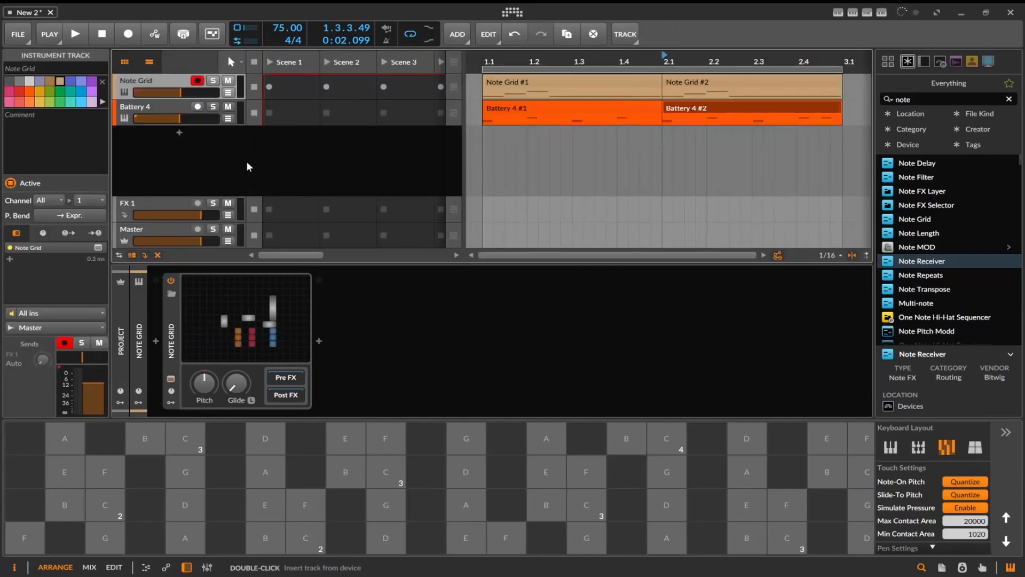
Show the Battery 4 track's devices and view the delay and warp controls in ValhallaSupermassive's interface.
{"action": "left_click", "coordinate": [154, 106]}
{"action": "left_click", "coordinate": [429, 383]}
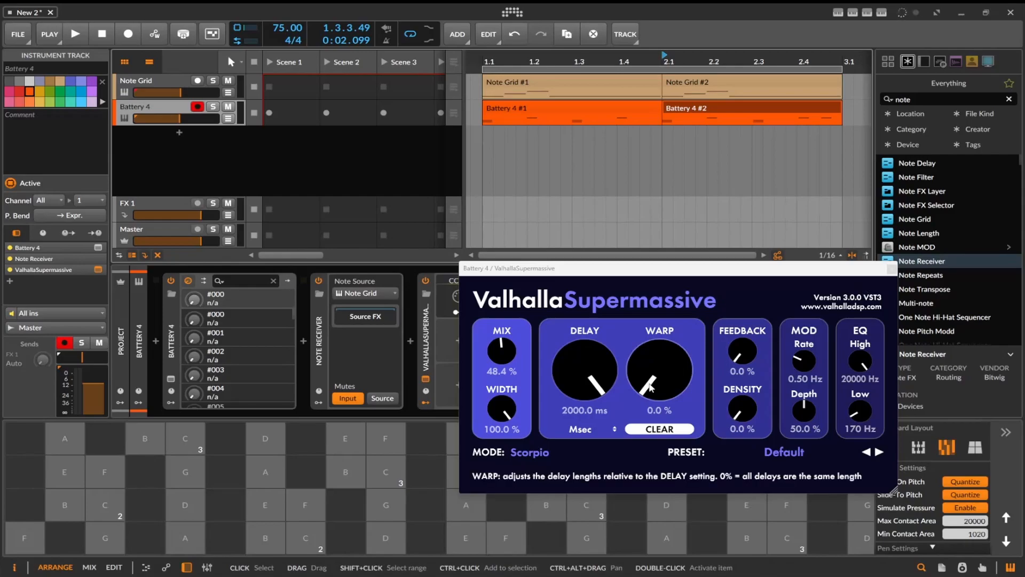
{"action": "left_click_drag", "start_coordinate": [653, 365], "coordinate": [655, 361]}
{"action": "left_click", "coordinate": [426, 379]}
Duplicate ValhallaSupermassive's CC 40 MIDI modulator twice into the free slots below it and set the copies to CC41 and CC42.
{"action": "right_click", "coordinate": [460, 306]}
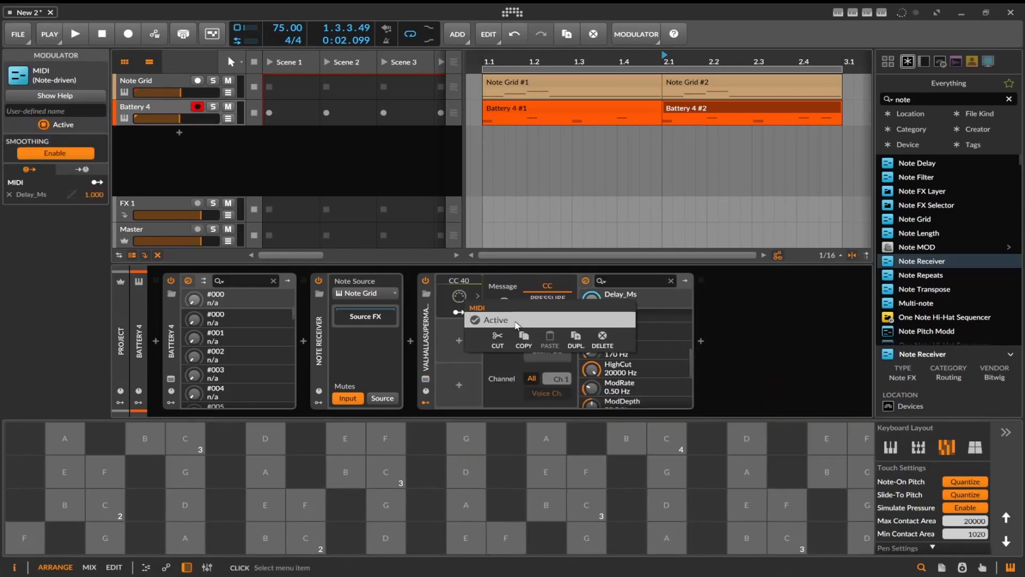
{"action": "left_click", "coordinate": [577, 338]}
{"action": "left_click_drag", "start_coordinate": [612, 294], "coordinate": [465, 343]}
{"action": "right_click", "coordinate": [466, 343]}
{"action": "left_click", "coordinate": [576, 380]}
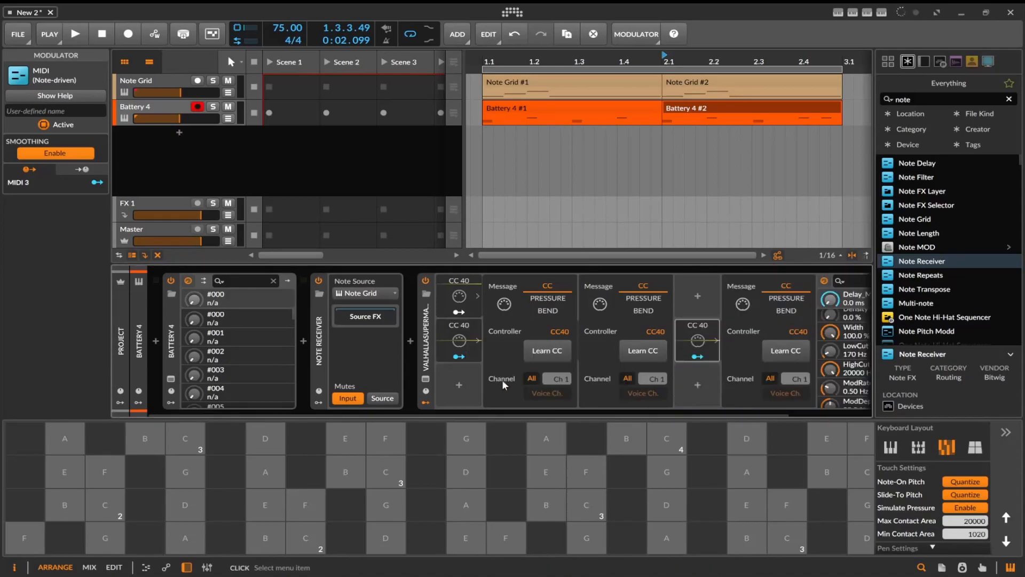
{"action": "left_click_drag", "start_coordinate": [697, 340], "coordinate": [463, 381]}
{"action": "left_click", "coordinate": [450, 350]}
Map the CC 41 modulator to ValhallaSupermassive's Density with an amount of 0.512.
{"action": "scroll", "coordinate": [657, 331], "scroll_direction": "up", "scroll_amount": 5}
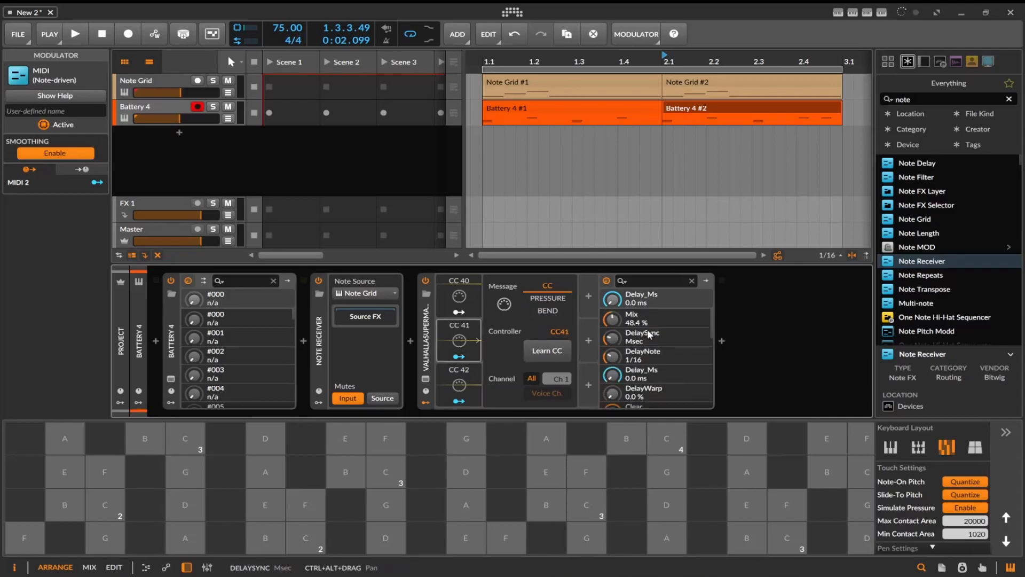
{"action": "scroll", "coordinate": [652, 336], "scroll_direction": "down", "scroll_amount": 5}
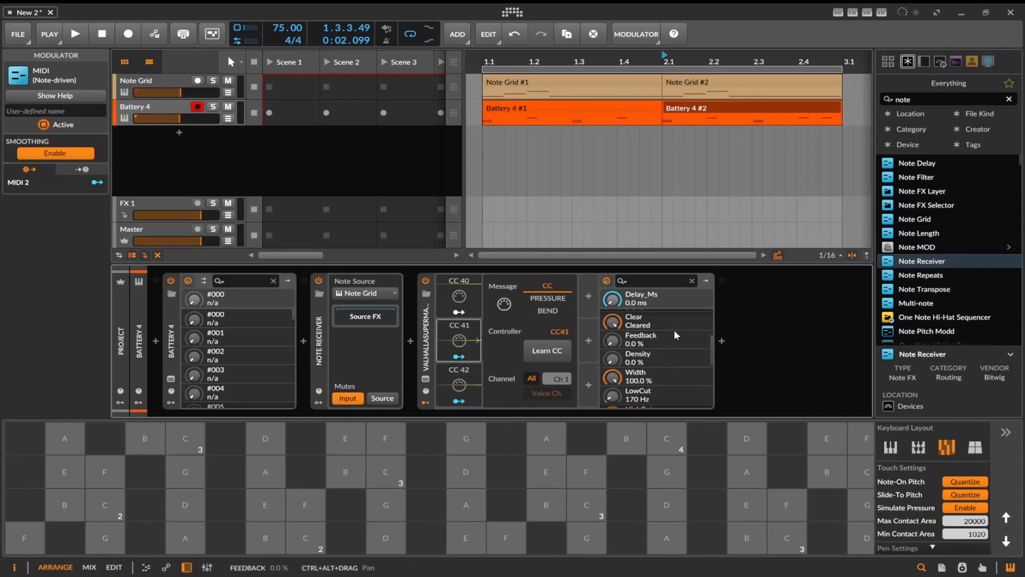
{"action": "left_click", "coordinate": [459, 357]}
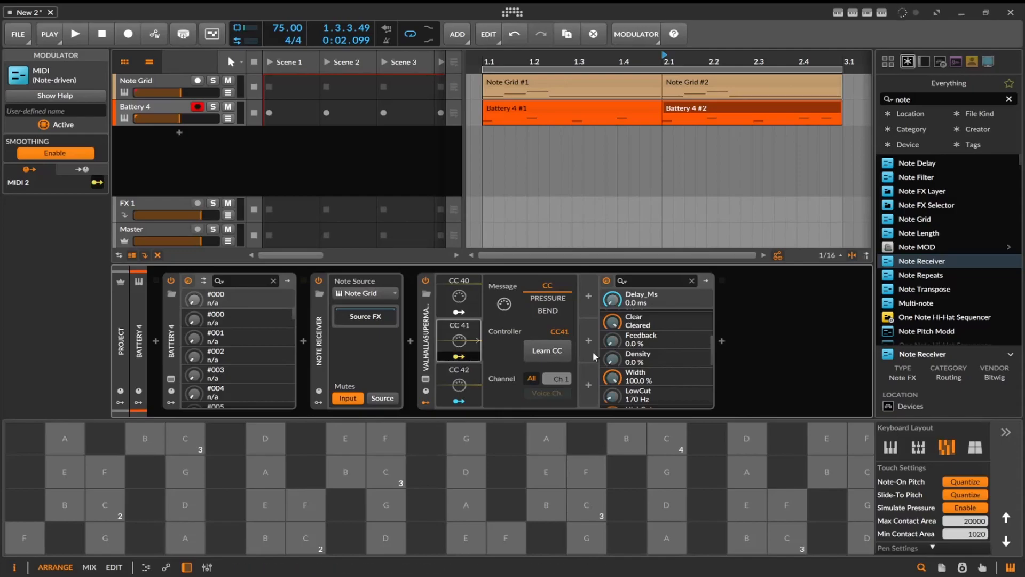
{"action": "left_click_drag", "start_coordinate": [612, 359], "coordinate": [612, 304]}
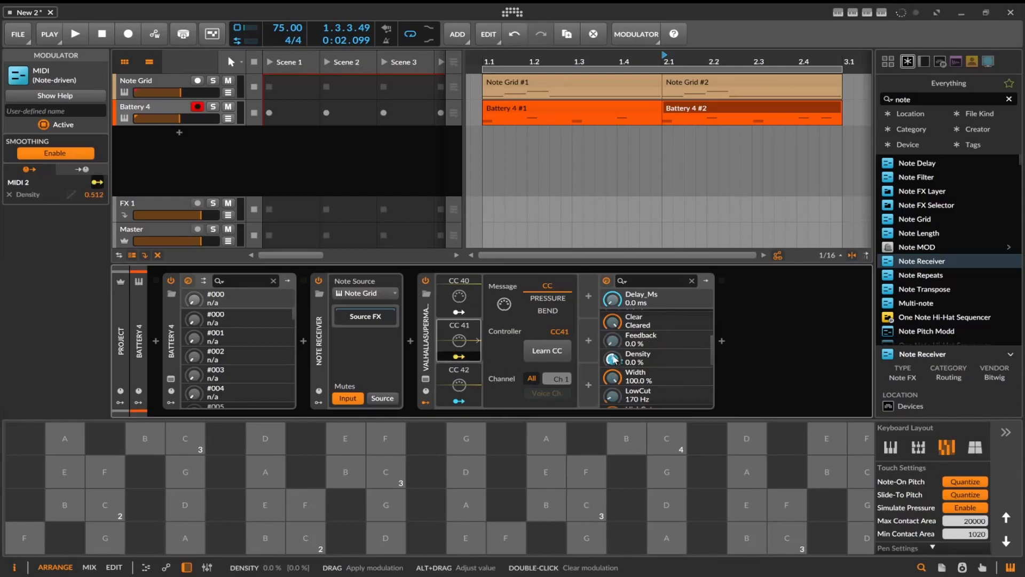
{"action": "left_click", "coordinate": [458, 356]}
Map the CC 42 modulator to DelayWarp by about 59.6 % and to Feedback by about 61.2 %.
{"action": "scroll", "coordinate": [679, 383], "scroll_direction": "down", "scroll_amount": 5}
{"action": "scroll", "coordinate": [678, 384], "scroll_direction": "up", "scroll_amount": 5}
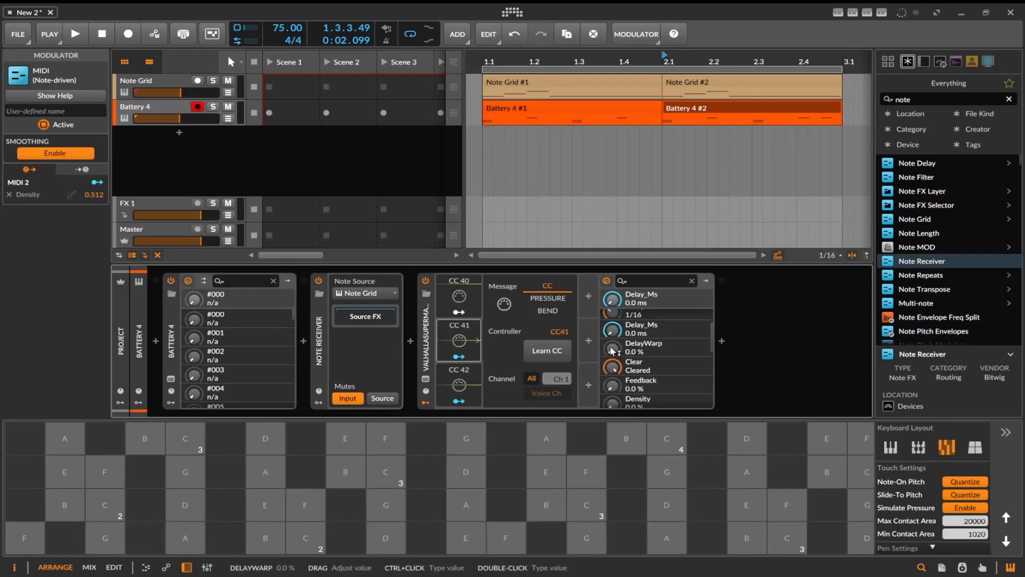
{"action": "left_click", "coordinate": [459, 402]}
{"action": "left_click_drag", "start_coordinate": [612, 349], "coordinate": [613, 347]}
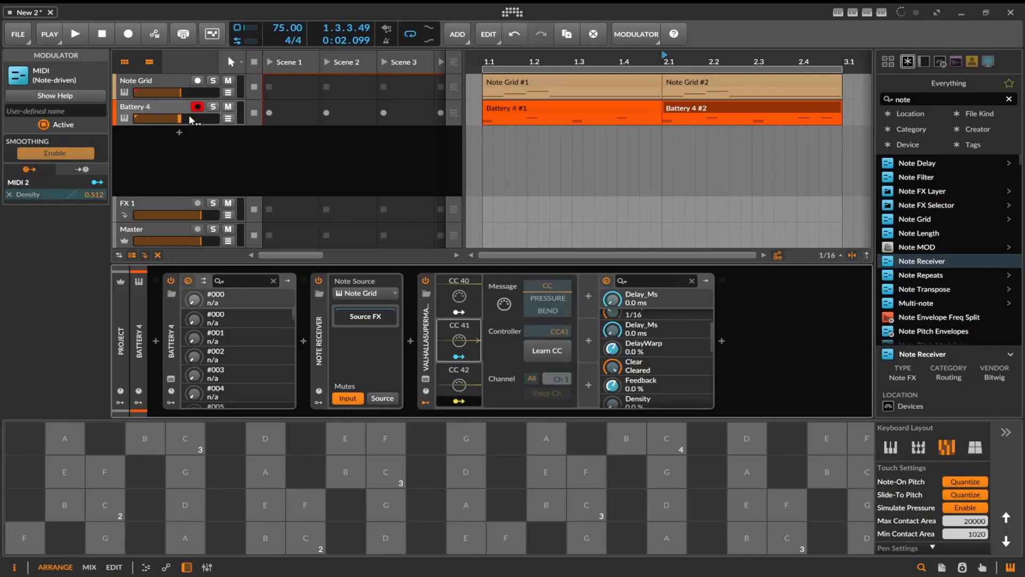
Play the arrangement while watching ValhallaSupermassive's interface, and open the Note Grid #1 clip's notes.
{"action": "left_click", "coordinate": [83, 37]}
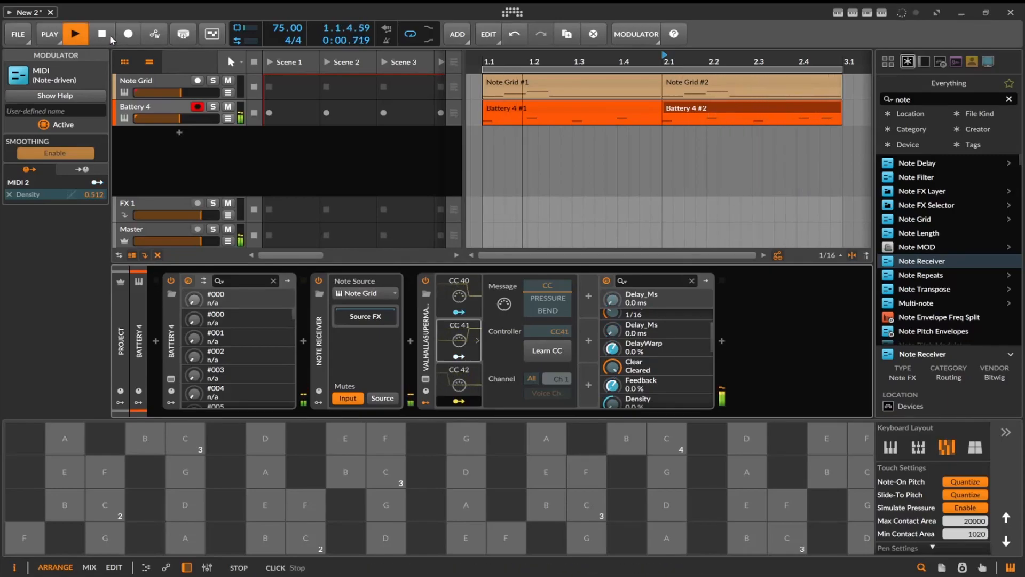
{"action": "left_click", "coordinate": [429, 384]}
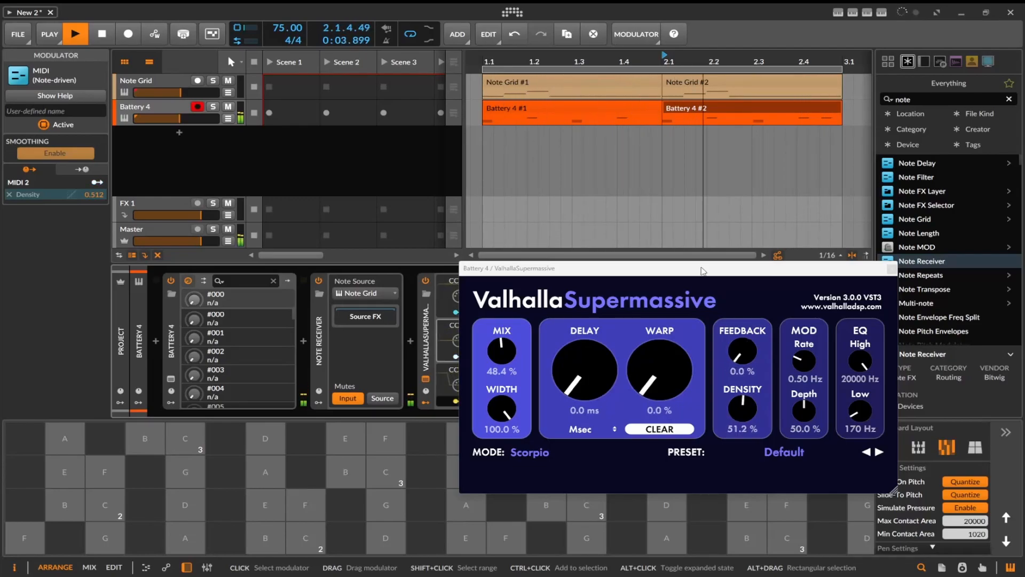
{"action": "left_click", "coordinate": [615, 81]}
{"action": "double_click", "coordinate": [615, 81]}
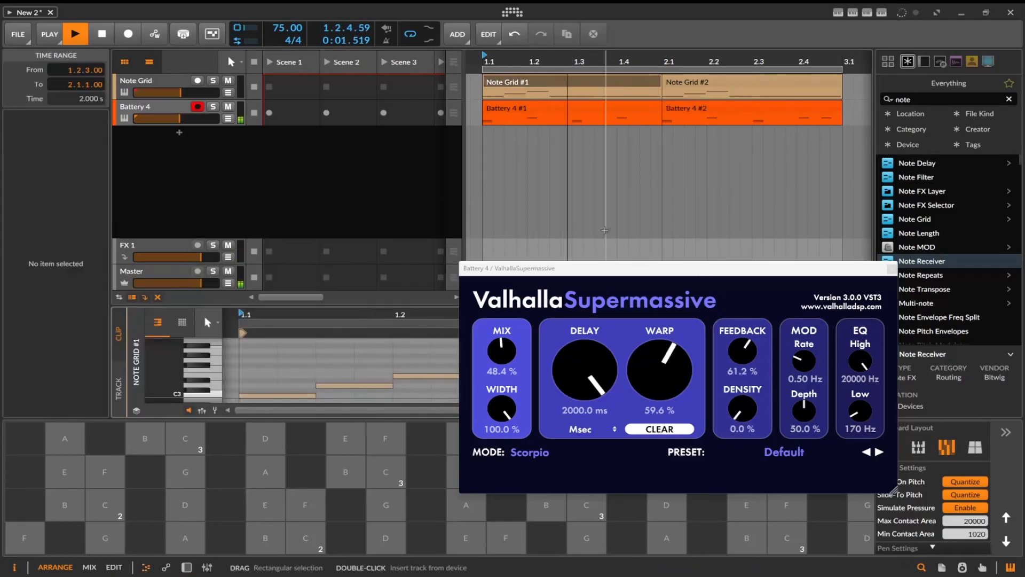
{"action": "left_click_drag", "start_coordinate": [615, 270], "coordinate": [519, 72]}
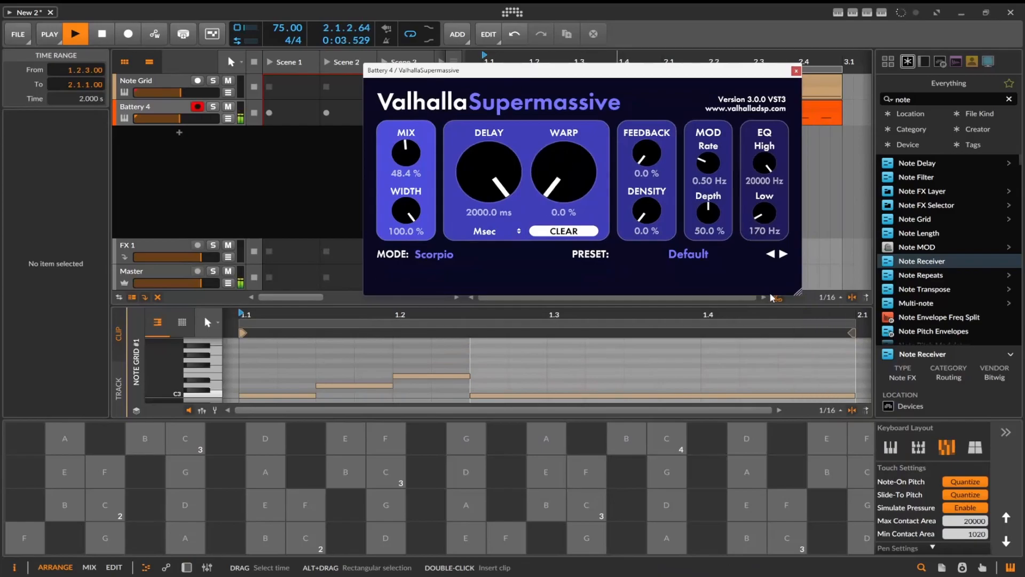
{"action": "key", "text": "space"}
Shorten the last C3 note in Note Grid #1 to 0.0.2.00 and add sixteenth E3 and D3 notes over beats 3 and 4.
{"action": "left_click_drag", "start_coordinate": [861, 395], "coordinate": [543, 384]}
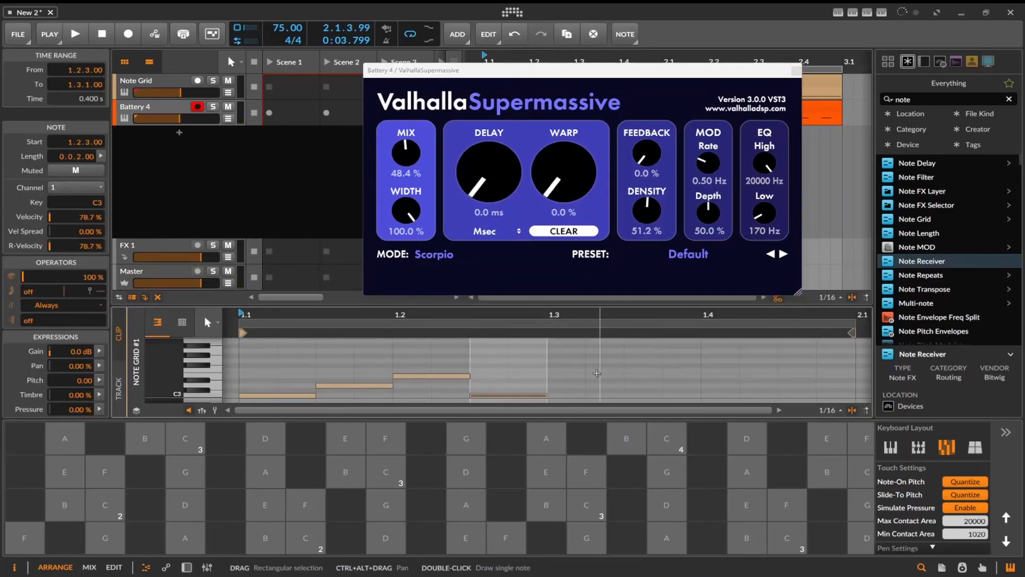
{"action": "double_click", "coordinate": [570, 378]}
{"action": "mouse_move", "coordinate": [623, 376]}
{"action": "left_mouse_down"}
{"action": "mouse_move", "coordinate": [587, 375]}
{"action": "mouse_move", "coordinate": [626, 392]}
{"action": "left_mouse_up"}
{"action": "left_click_drag", "start_coordinate": [626, 393], "coordinate": [611, 377]}
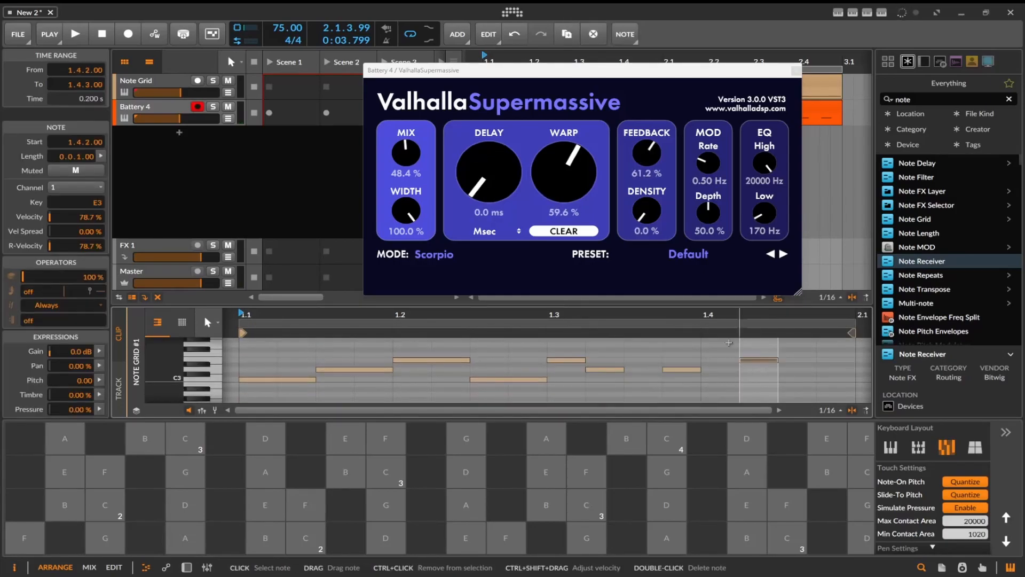
Play the arrangement with the edited Note Grid #1 notes and move the ValhallaSupermassive window aside.
{"action": "key", "text": "space"}
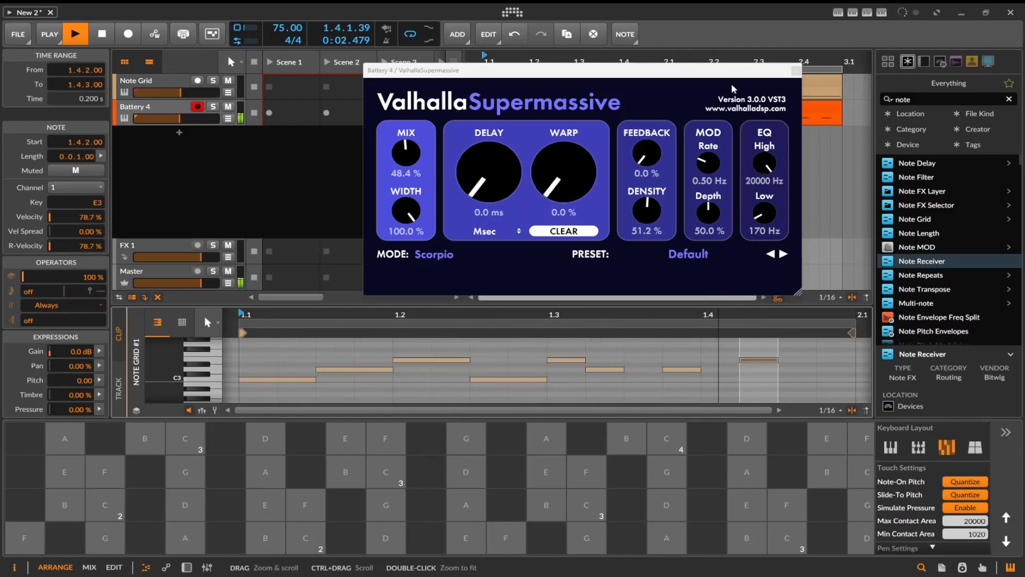
{"action": "left_click_drag", "start_coordinate": [721, 72], "coordinate": [601, 101]}
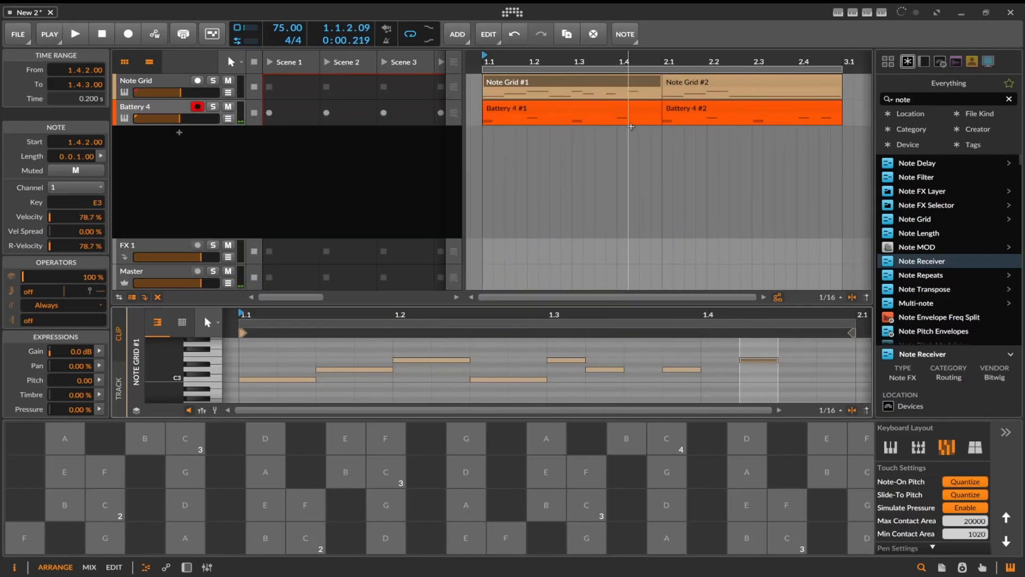
Consolidate the Battery 4 #1 and #2 clips into one two-bar clip and duplicate it to bar 3.
{"action": "left_click", "coordinate": [548, 109]}
{"action": "left_click", "coordinate": [583, 110], "text": "ctrl"}
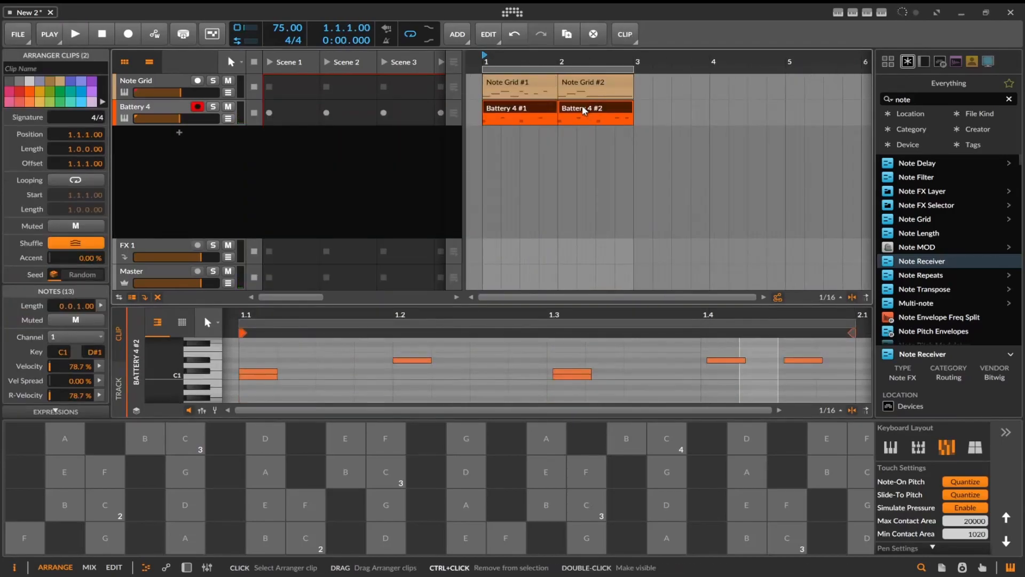
{"action": "right_click", "coordinate": [584, 110]}
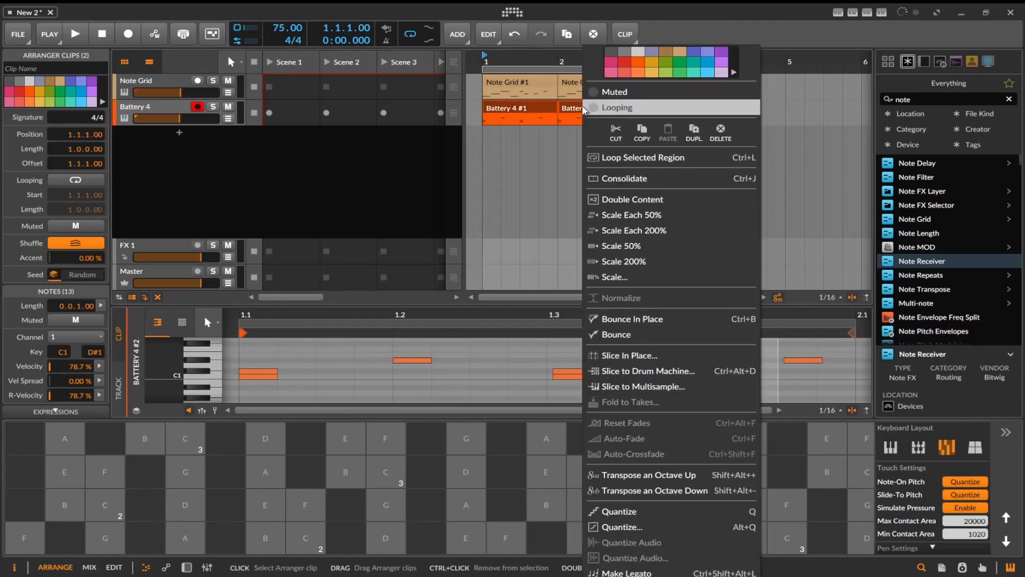
{"action": "left_click", "coordinate": [614, 177]}
{"action": "left_click", "coordinate": [540, 111]}
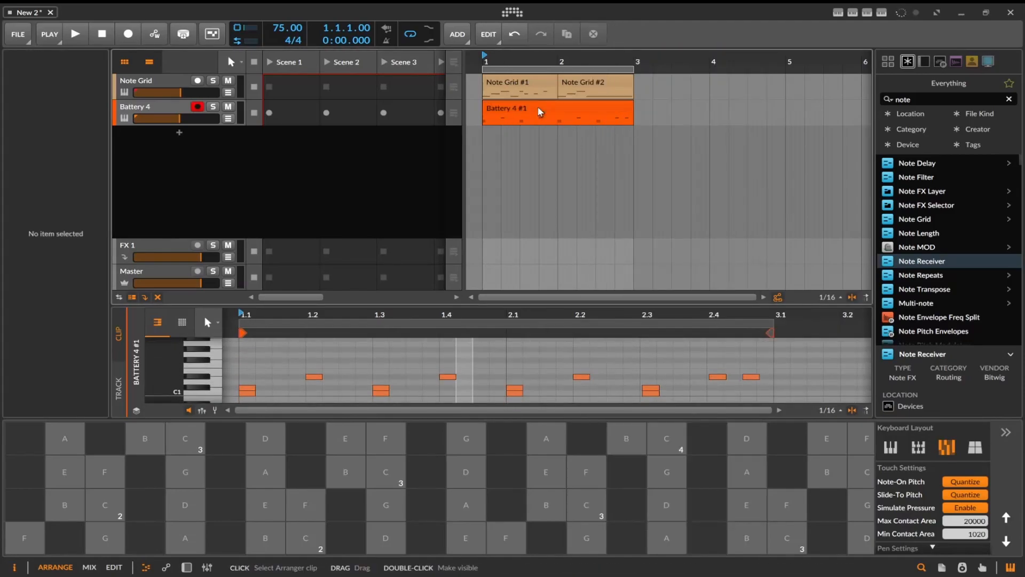
{"action": "left_click", "coordinate": [540, 112]}
{"action": "key", "text": "ctrl+d"}
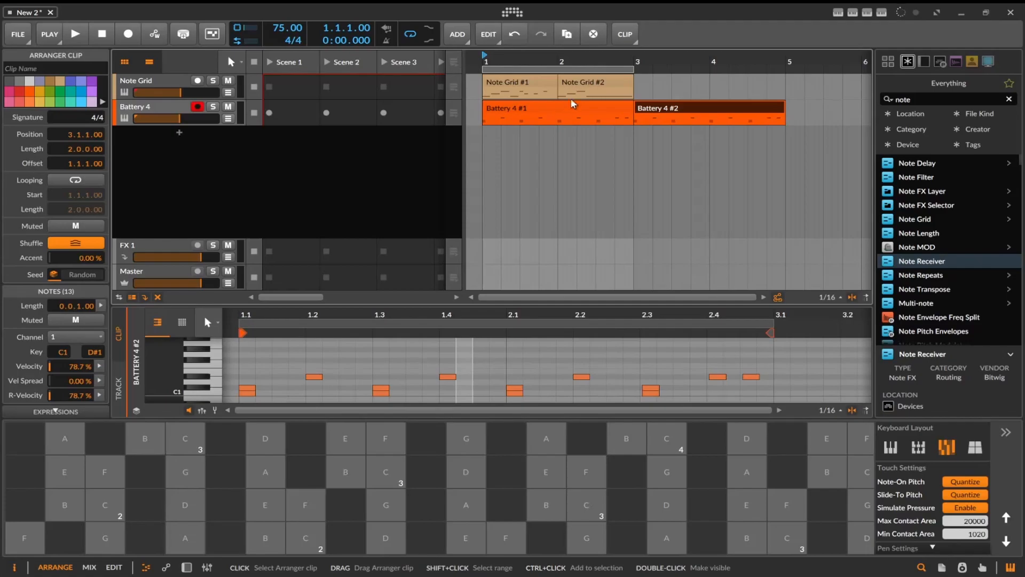
Copy the Note Grid #2 clip to bar 4 and extend the loop region to four bars for playback.
{"action": "left_click_drag", "start_coordinate": [606, 82], "coordinate": [735, 84]}
{"action": "scroll", "coordinate": [718, 81], "scroll_direction": "up", "scroll_amount": 2}
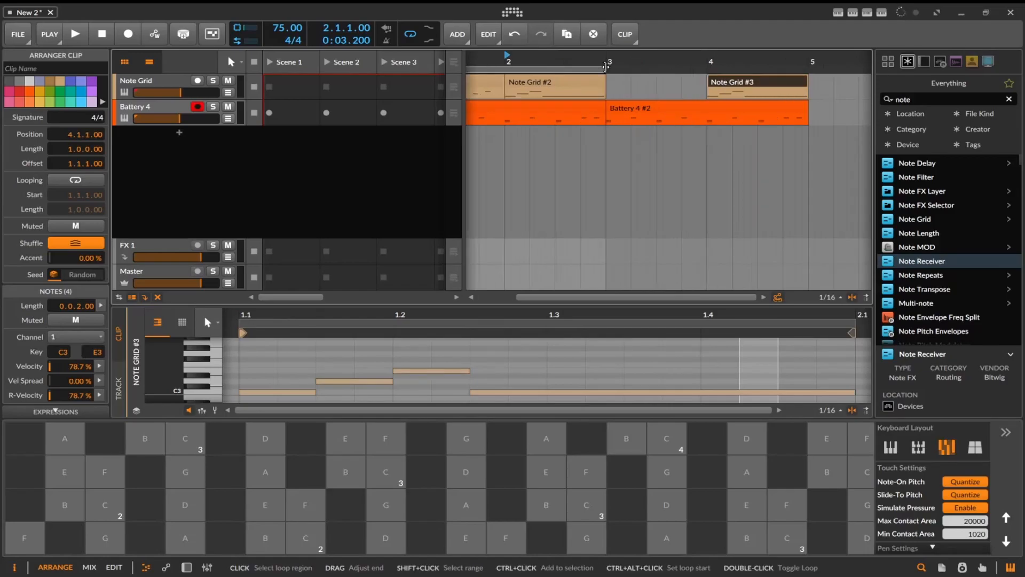
{"action": "left_click_drag", "start_coordinate": [606, 70], "coordinate": [818, 78]}
{"action": "key", "text": "space"}
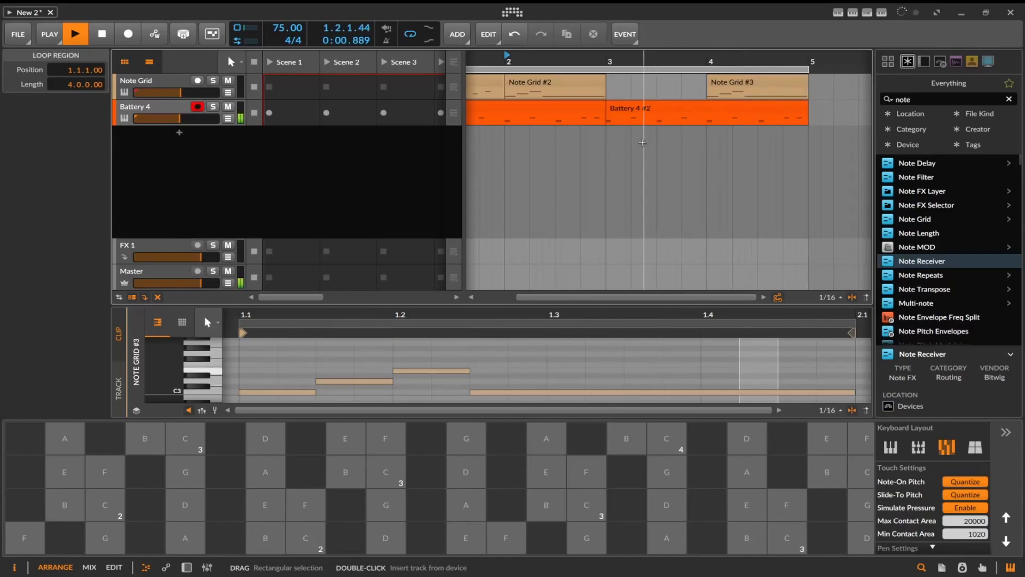
{"action": "scroll", "coordinate": [664, 158], "scroll_direction": "down", "scroll_amount": 3}
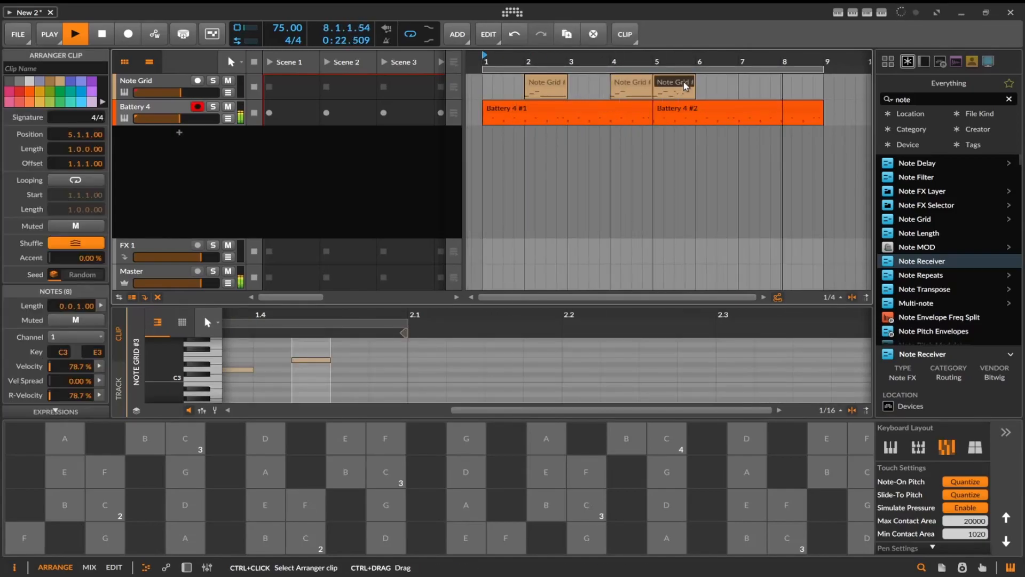
Copy the Note Grid clip from bar 5 to bar 3 and place another copy at bar 7.
{"action": "left_click_drag", "start_coordinate": [684, 87], "coordinate": [592, 86]}
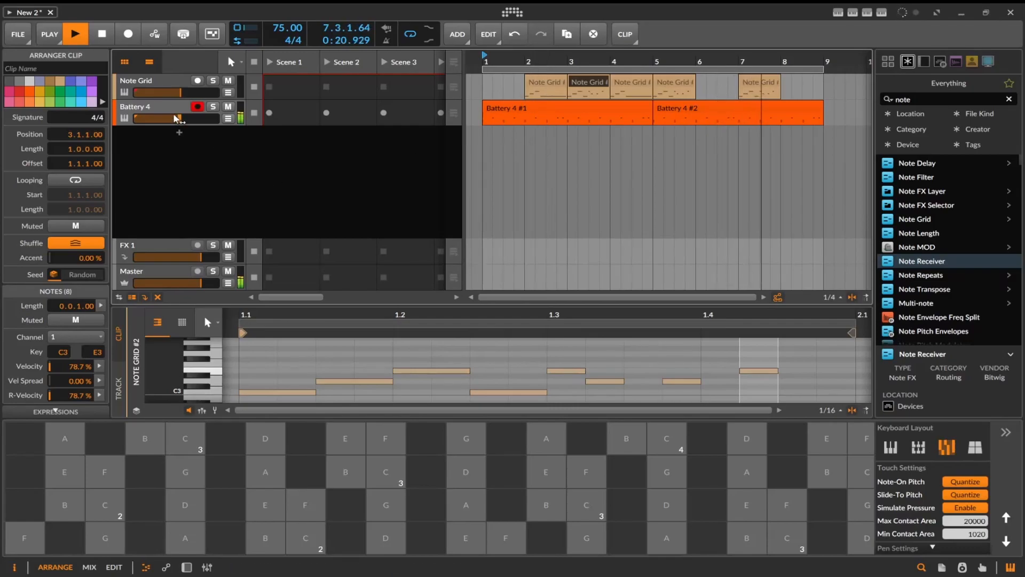
Watch the ValhallaSupermassive controls on the Battery 4 track during playback, with its window moved aside, and finish by stopping playback and closing it.
{"action": "left_click", "coordinate": [155, 109]}
{"action": "left_click", "coordinate": [187, 567]}
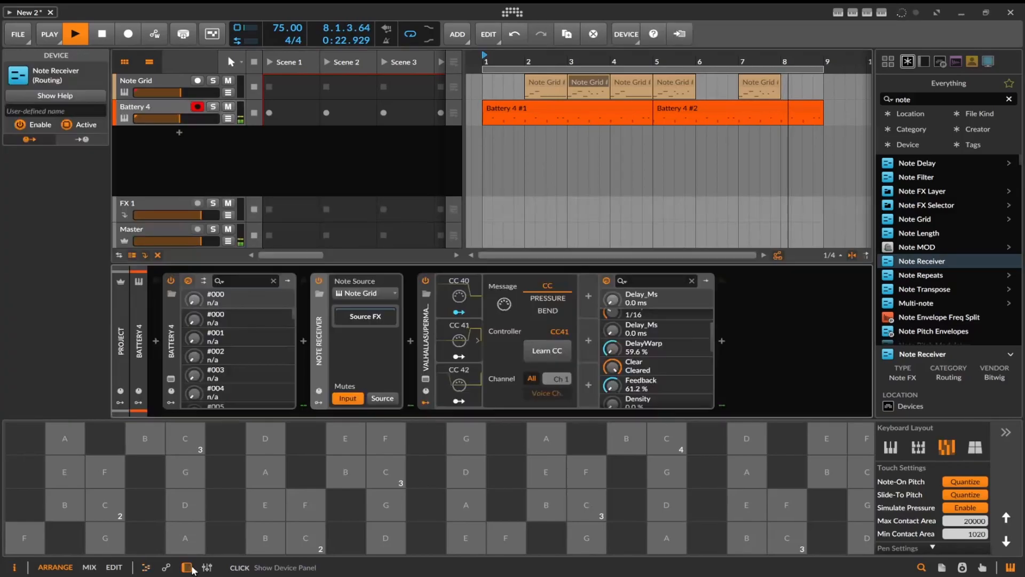
{"action": "left_click", "coordinate": [425, 379]}
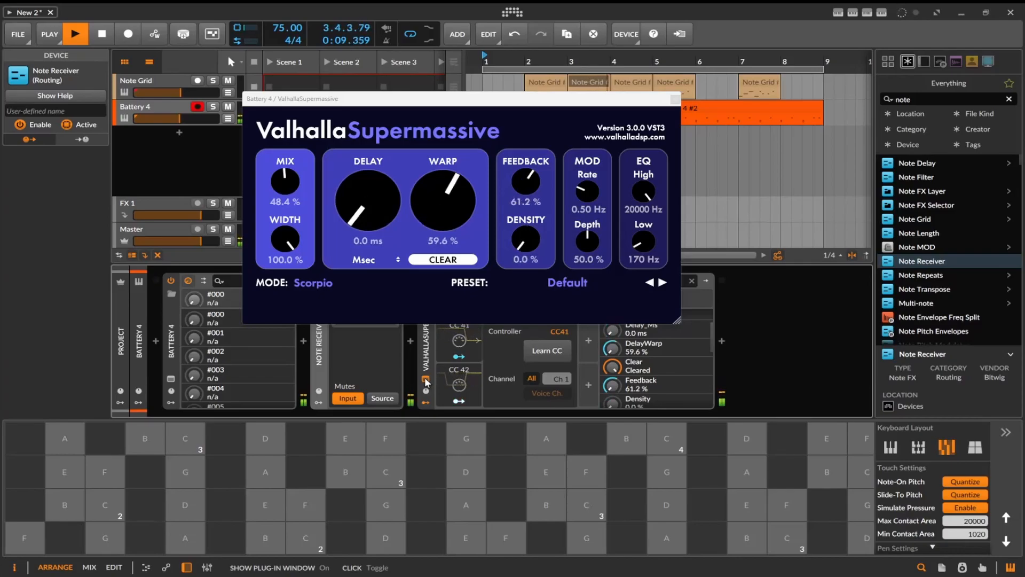
{"action": "left_click", "coordinate": [448, 94]}
{"action": "left_click_drag", "start_coordinate": [447, 93], "coordinate": [386, 35]}
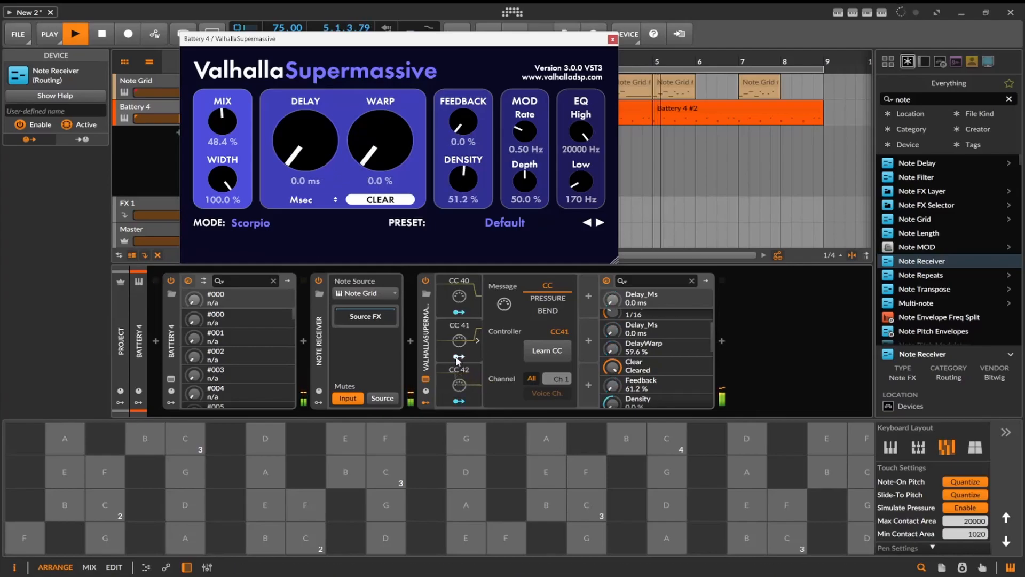
{"action": "left_click", "coordinate": [101, 35]}
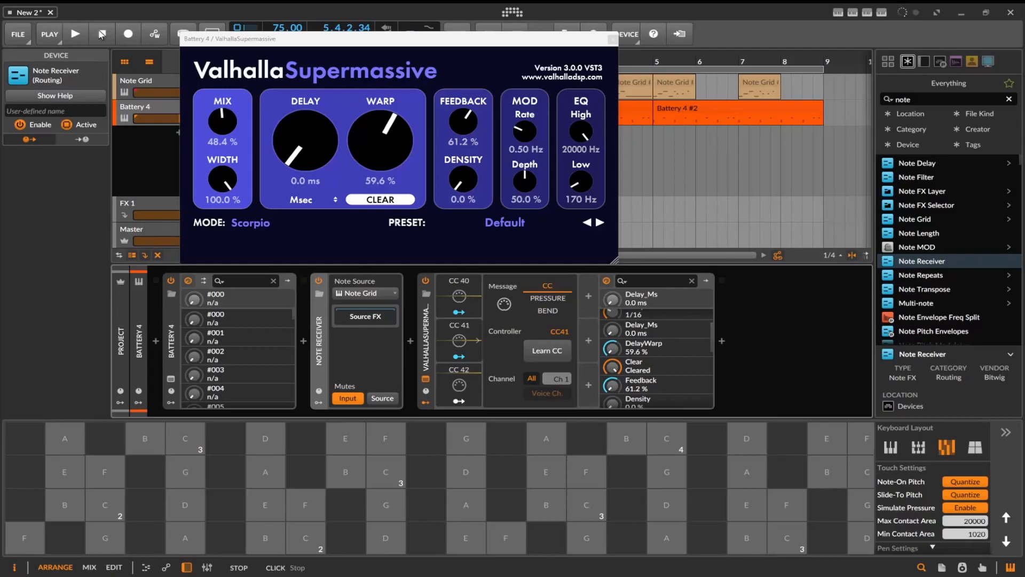
{"action": "left_click", "coordinate": [611, 42]}
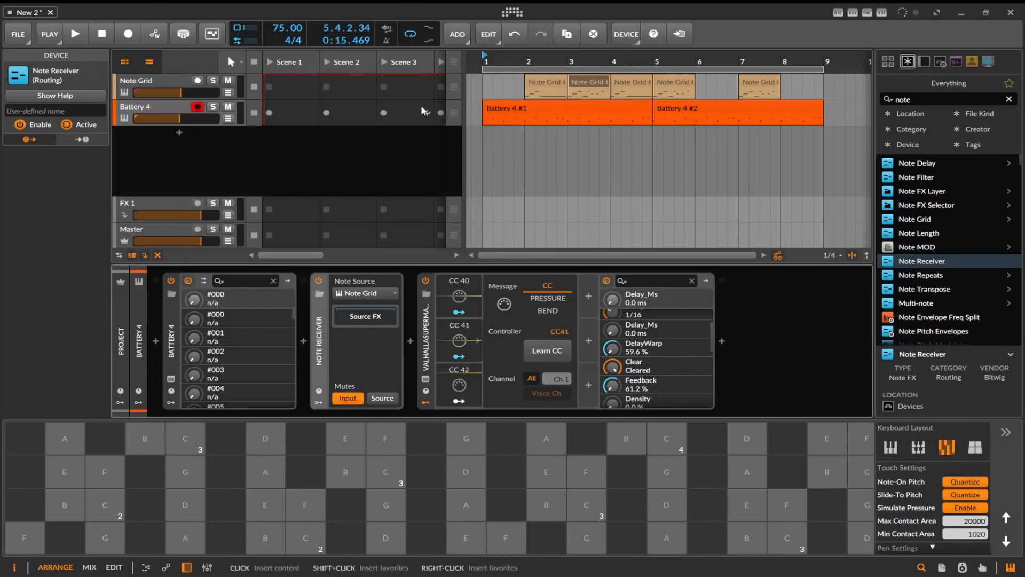
Set the CC 40 output module in the Note Grid patch to channel 16 and close the patch editor.
{"action": "left_click", "coordinate": [180, 81]}
{"action": "left_click", "coordinate": [200, 307]}
{"action": "left_click_drag", "start_coordinate": [205, 314], "coordinate": [246, 339]}
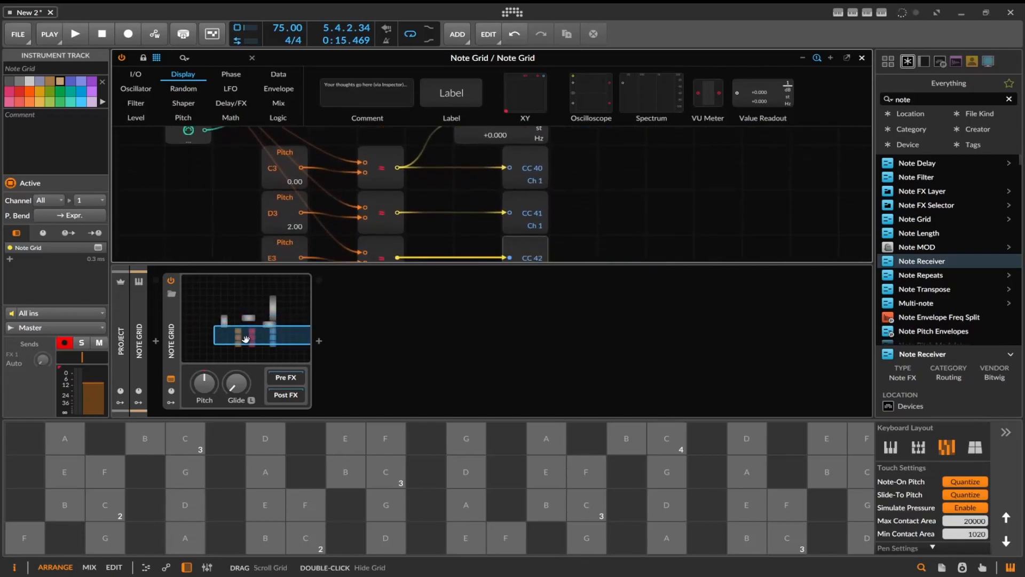
{"action": "left_click_drag", "start_coordinate": [537, 187], "coordinate": [537, 170]}
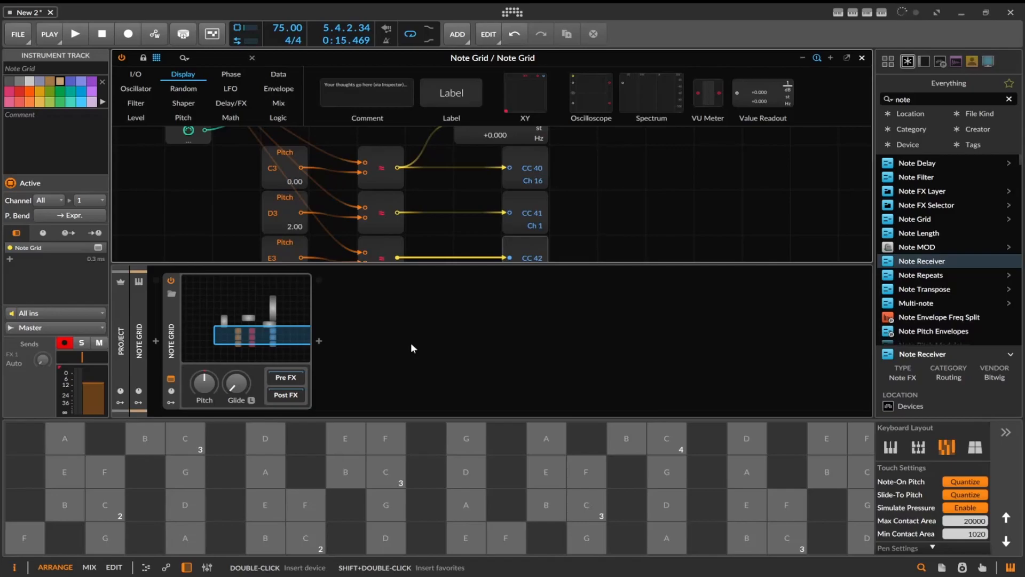
{"action": "left_click", "coordinate": [862, 58]}
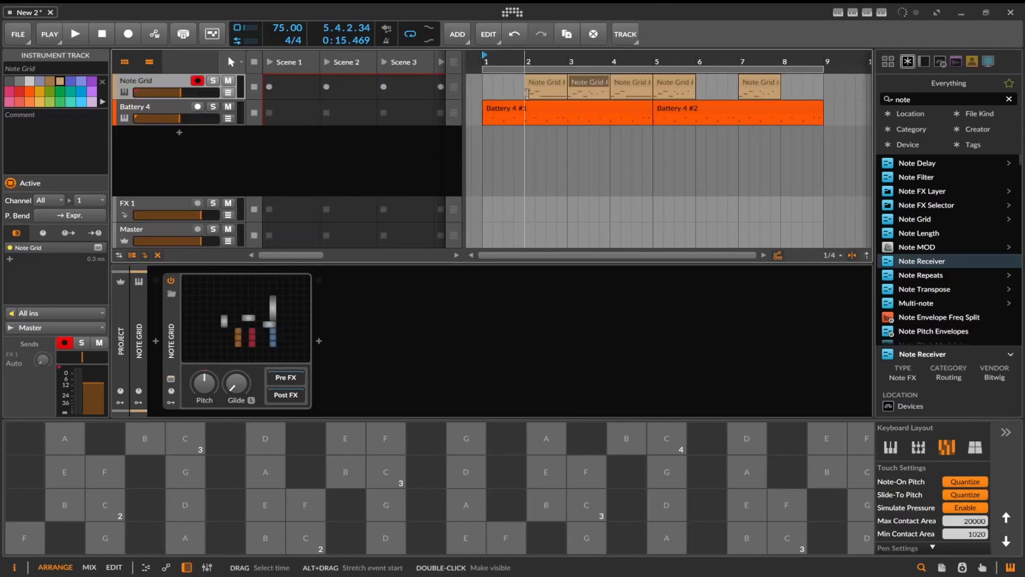